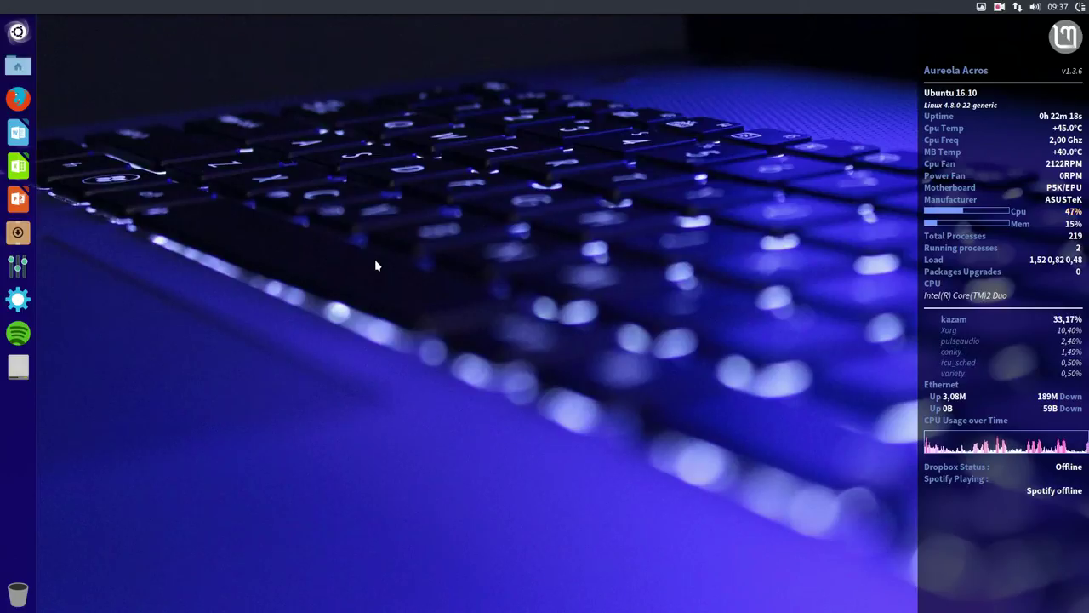
# Run screenfetch in a new terminal, highlight the Surfn icon theme line, then close it
pyautogui.rightClick(354, 243)
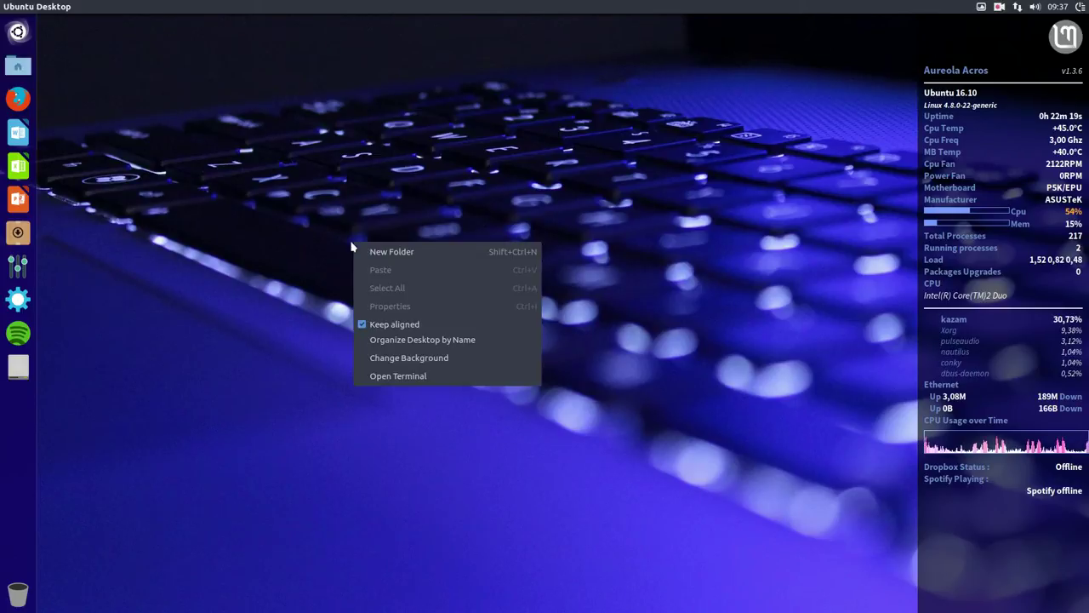
pyautogui.click(430, 376)
pyautogui.write('scr')
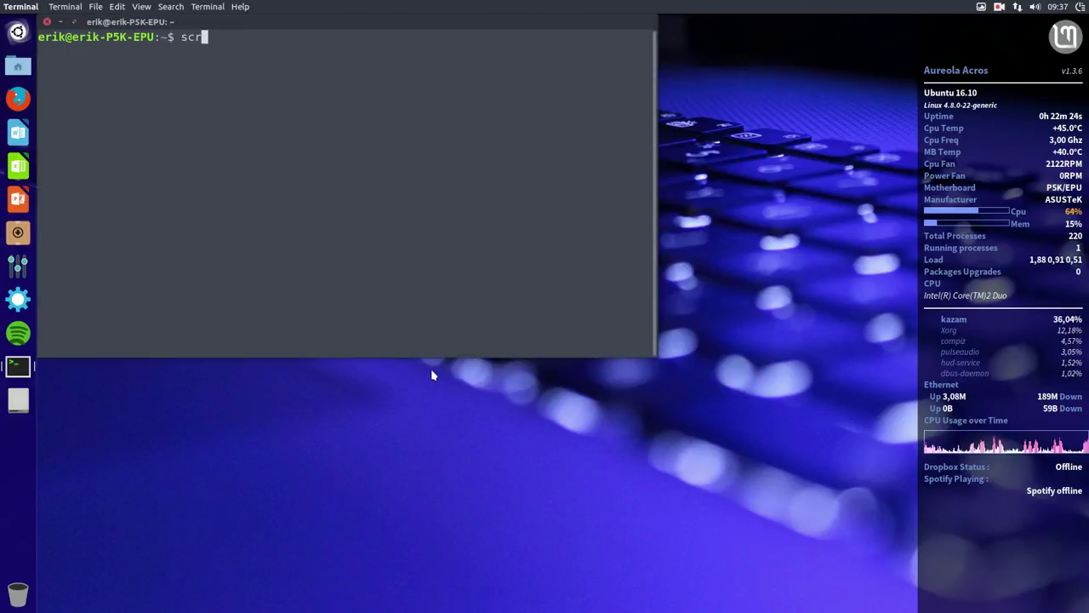
pyautogui.write('eenfetc')
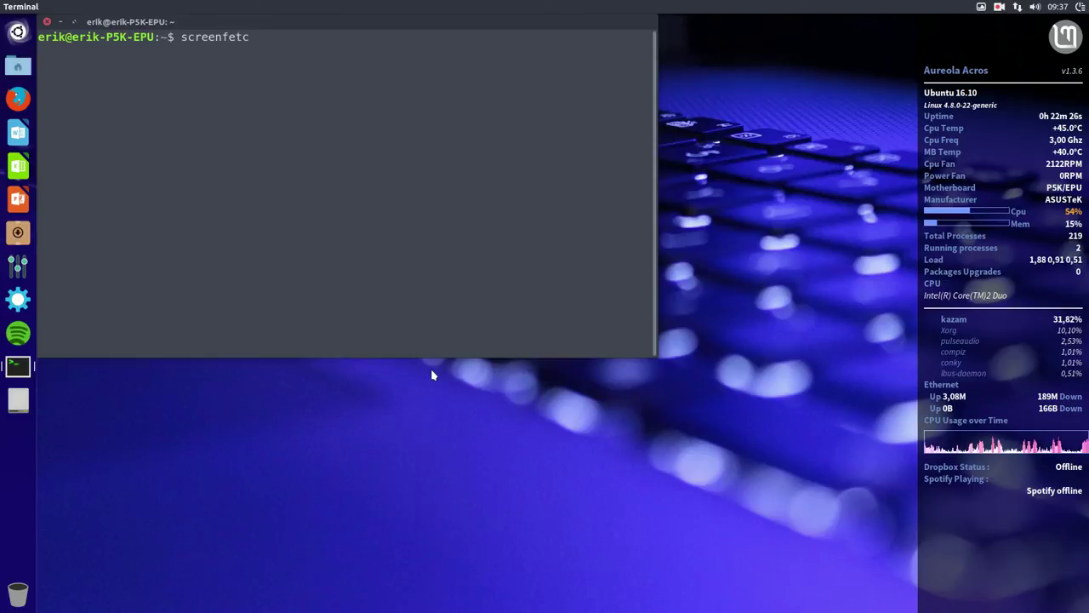
pyautogui.write('h')
pyautogui.press('Return')
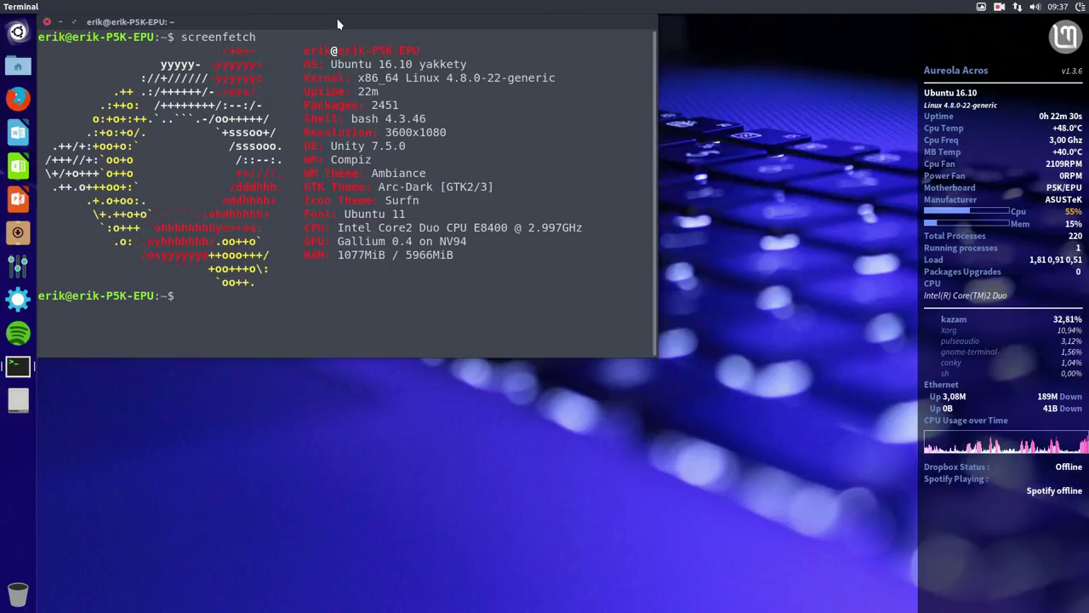
pyautogui.moveTo(341, 24); pyautogui.dragTo(470, 155)
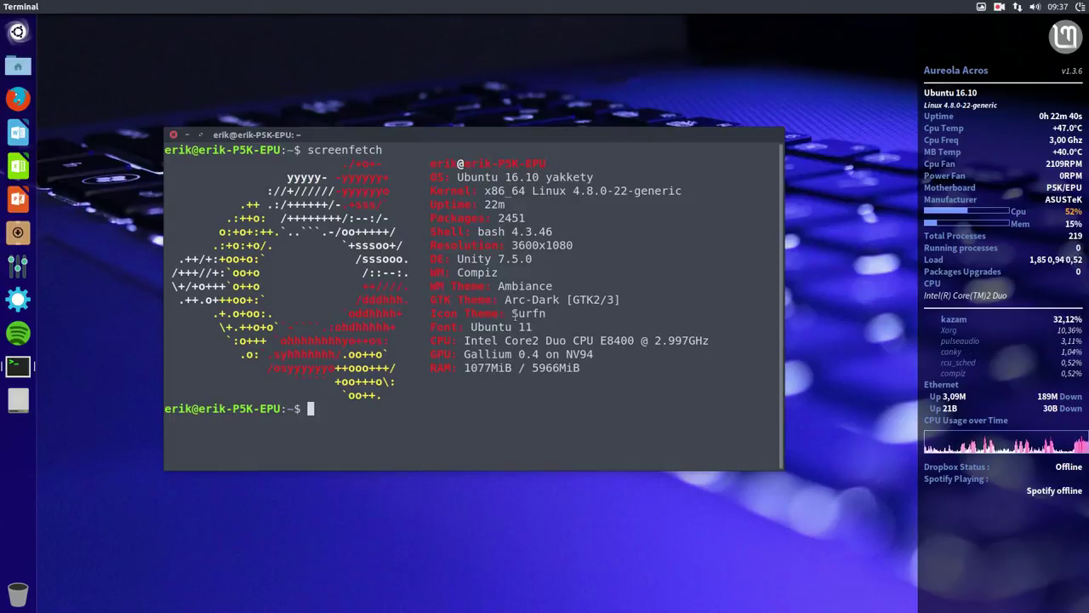
pyautogui.moveTo(513, 315); pyautogui.dragTo(551, 314)
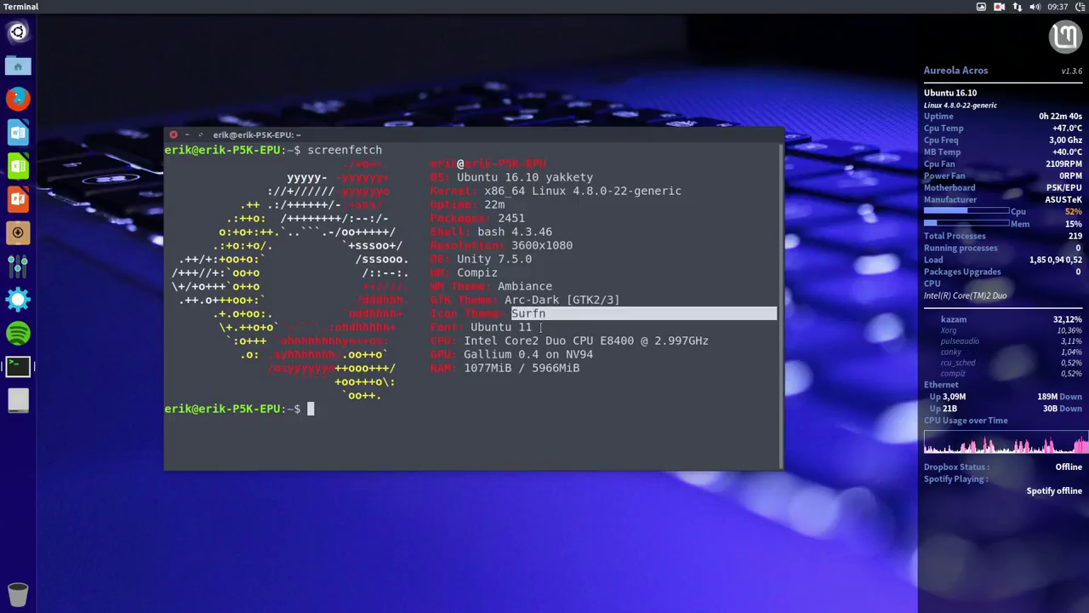
pyautogui.click(172, 135)
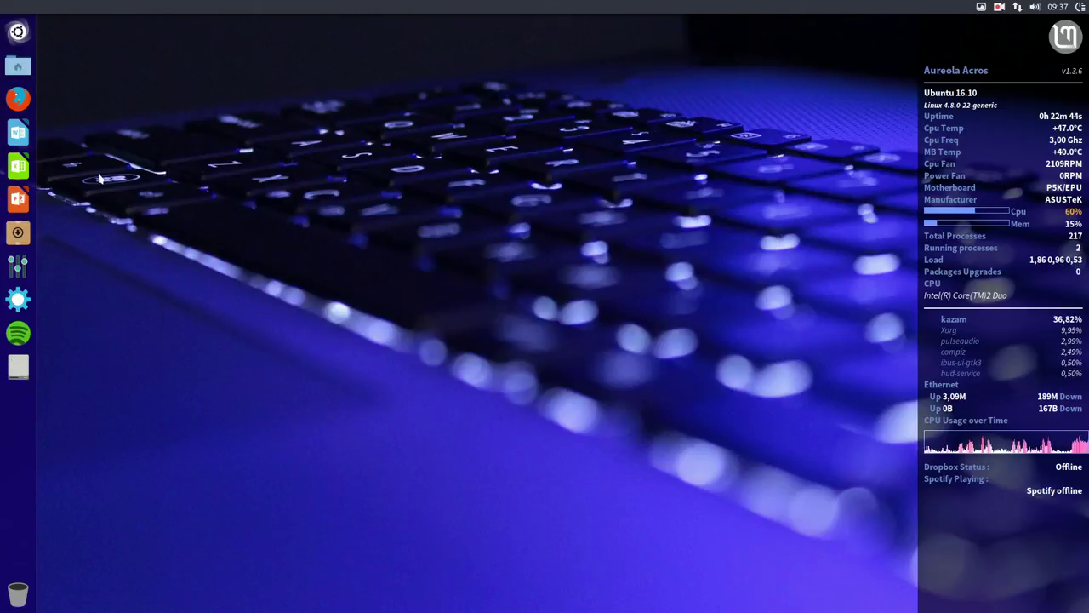
# Clear the Dash search and scroll through the installed applications
pyautogui.click(18, 32)
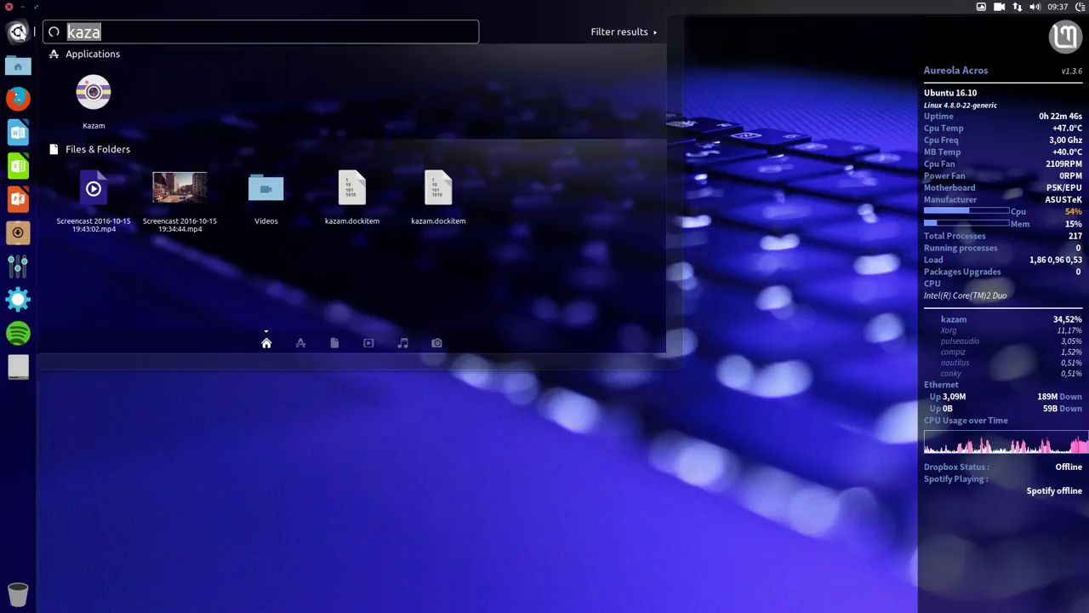
pyautogui.press('BackSpace')
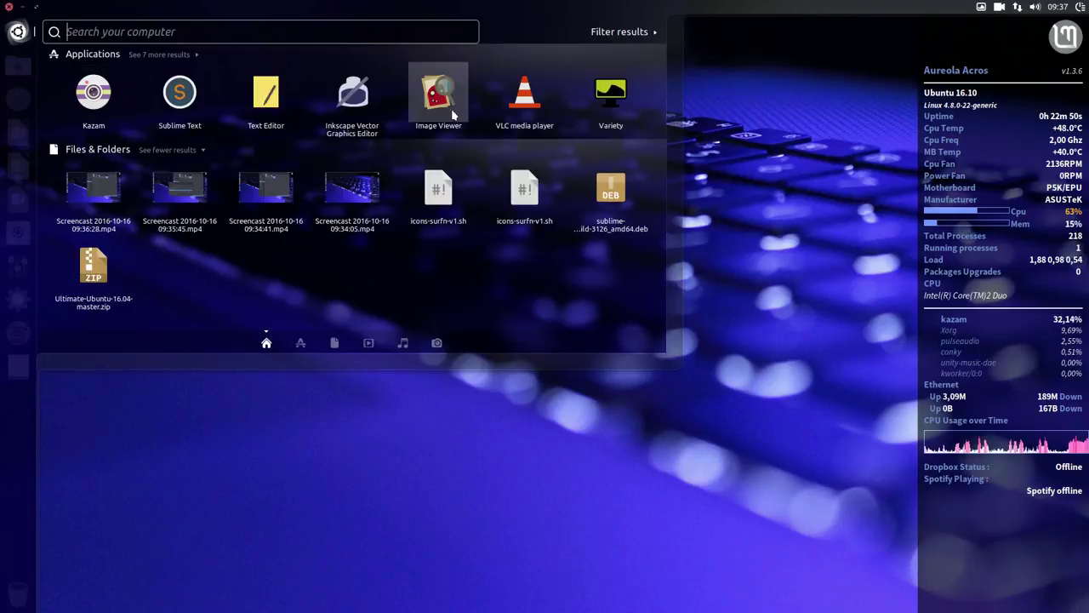
pyautogui.click(300, 341)
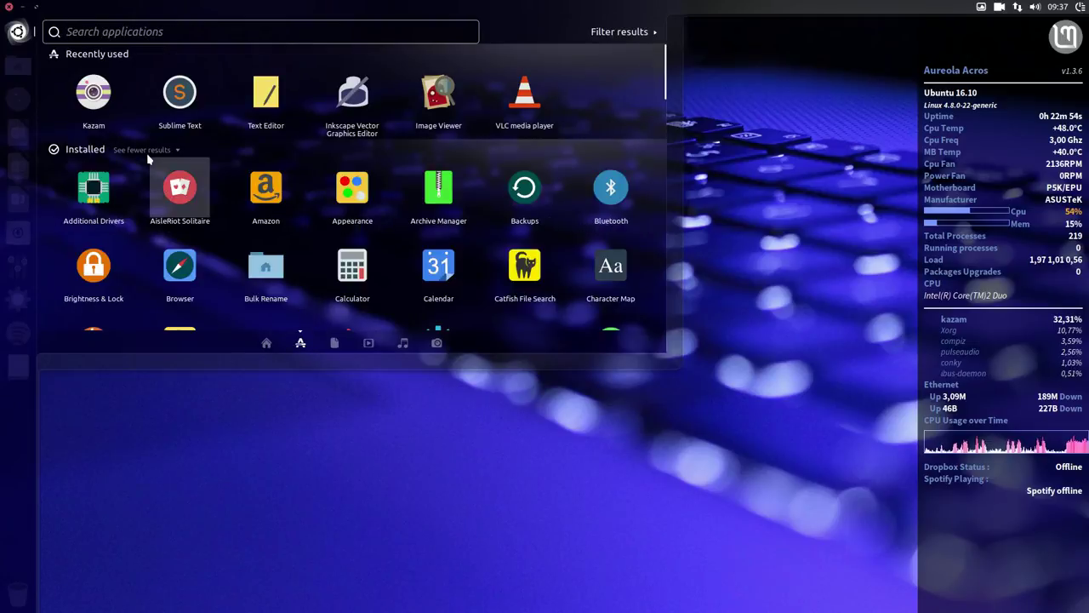
pyautogui.scroll(-3, 183, 234)
pyautogui.scroll(-10, 201, 231)
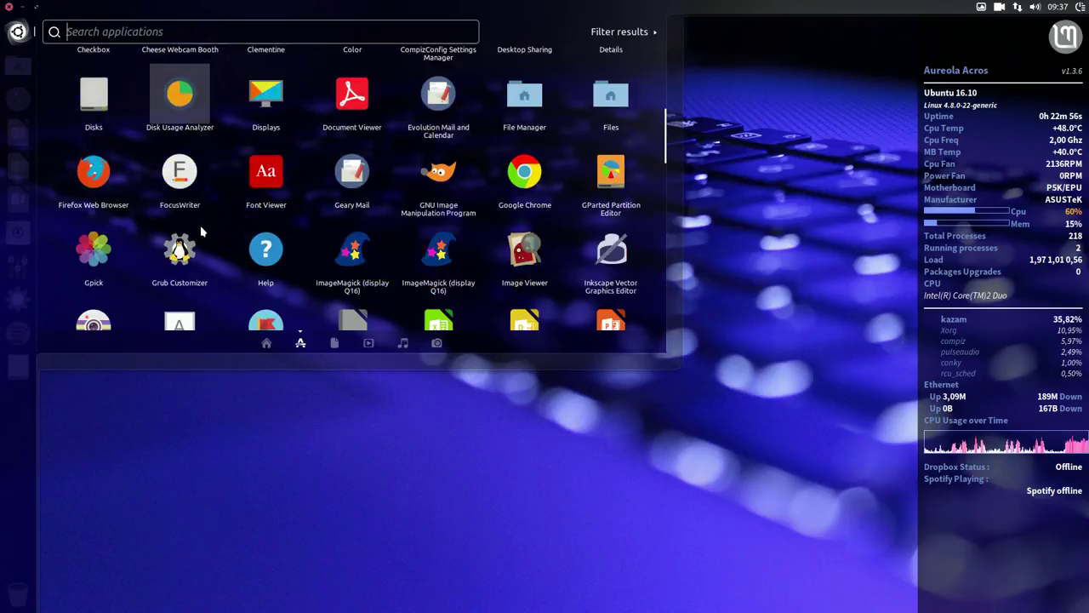
pyautogui.scroll(-8, 201, 232)
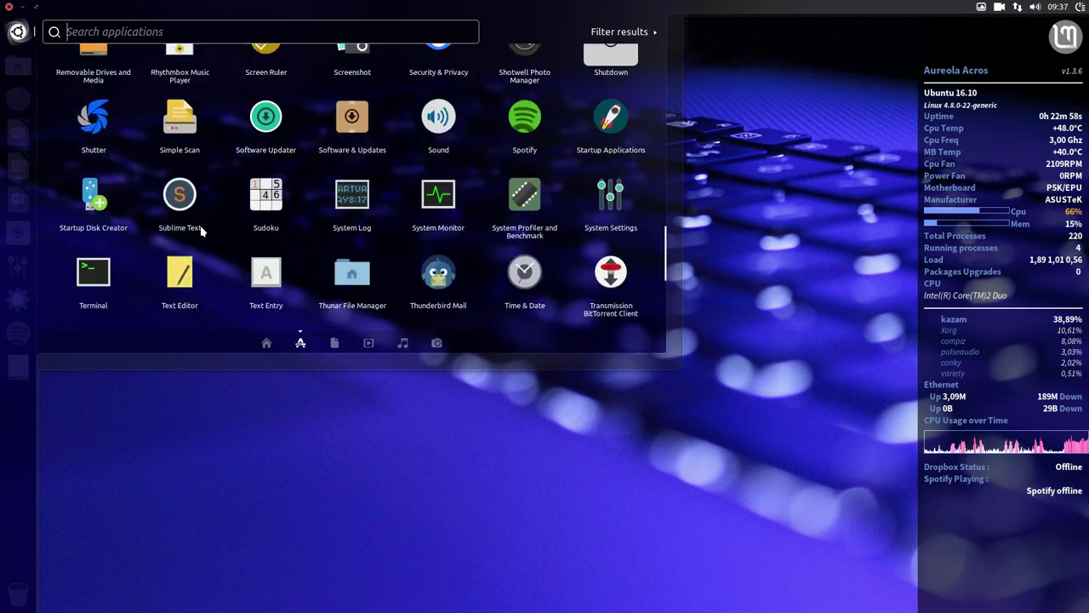
pyautogui.scroll(20, 356, 167)
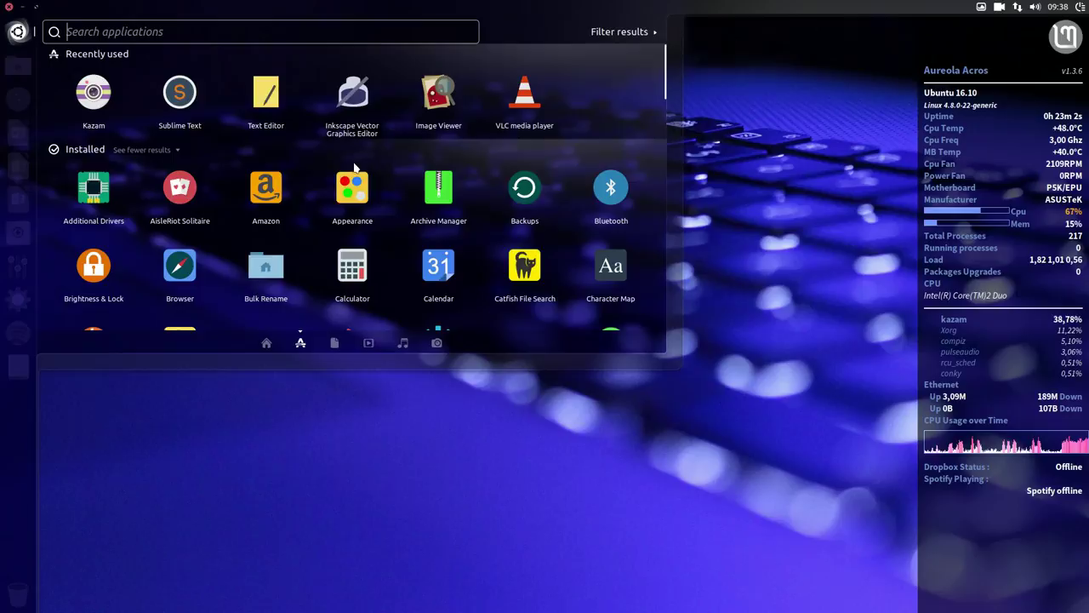
pyautogui.scroll(-1, 312, 243)
pyautogui.scroll(-10, 311, 240)
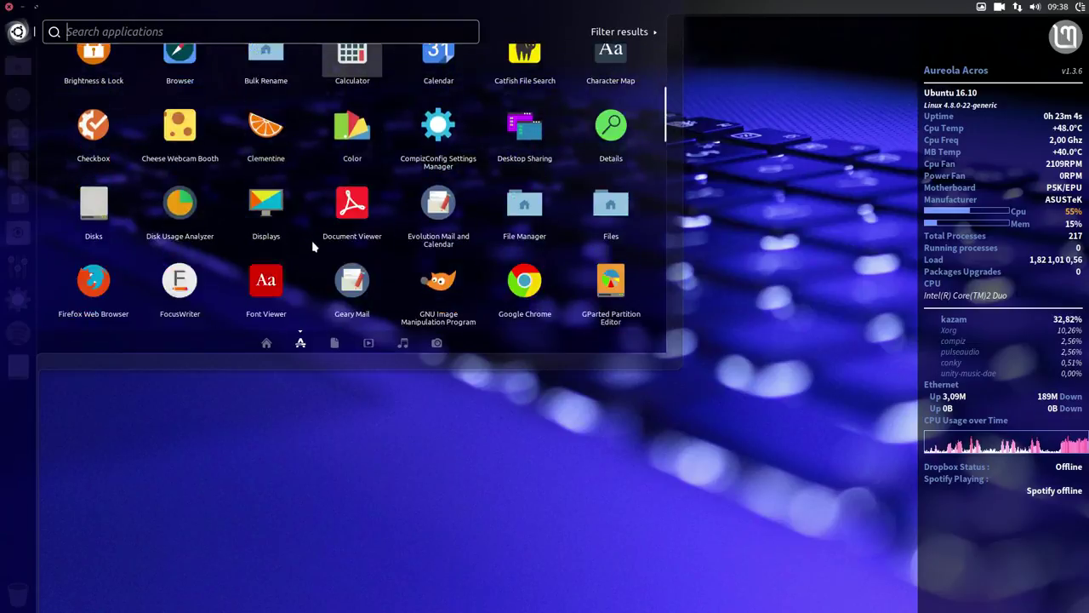
pyautogui.scroll(-6, 311, 240)
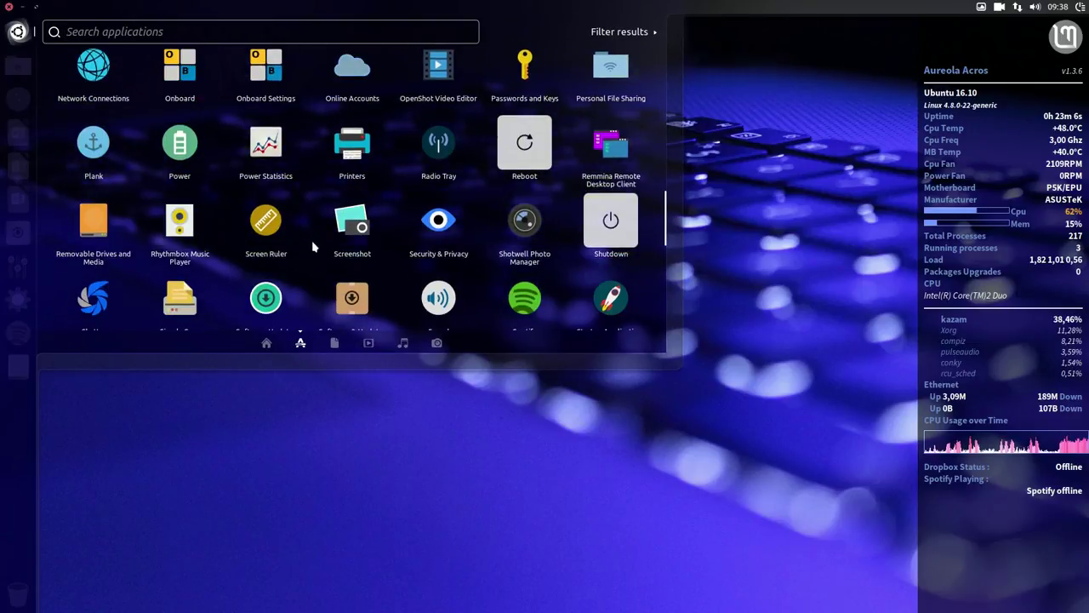
pyautogui.scroll(-2, 311, 240)
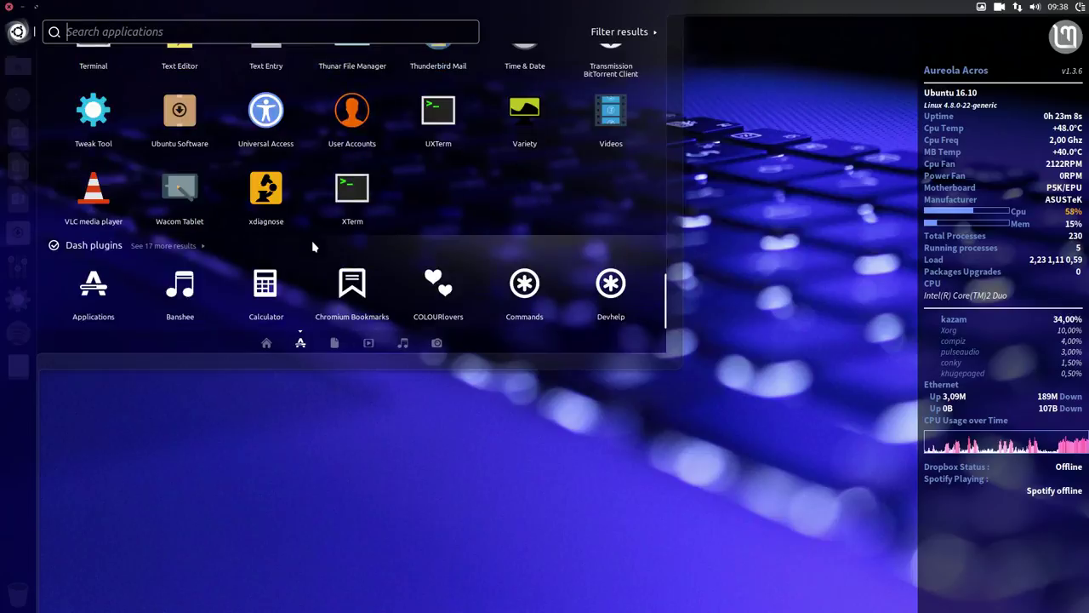
# Preview the Dash's files, video, music and photo lenses, then open System Settings and Tweak Tool
pyautogui.click(342, 343)
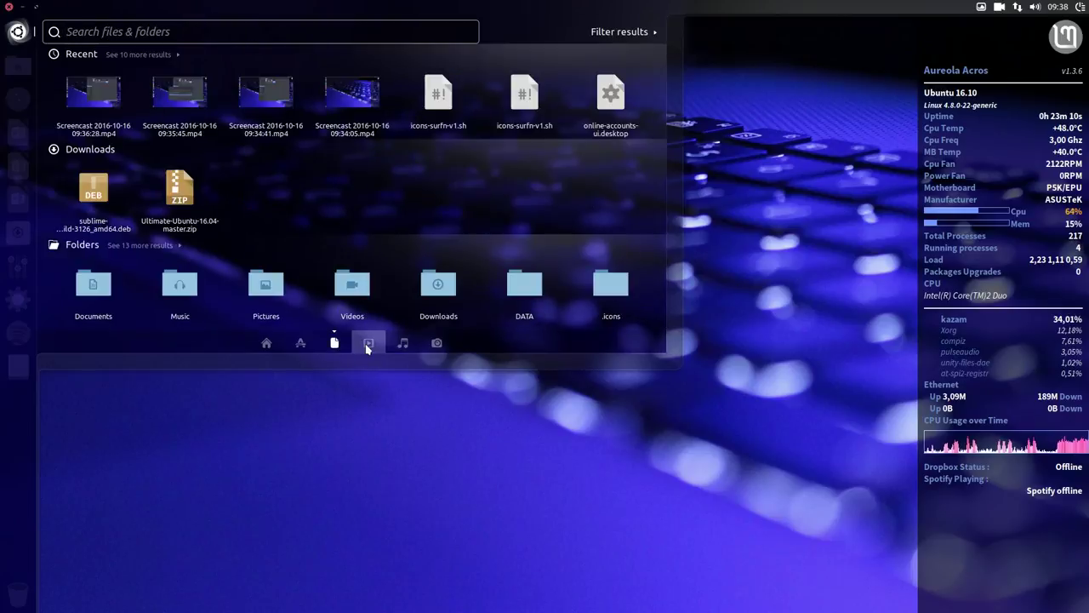
pyautogui.click(368, 343)
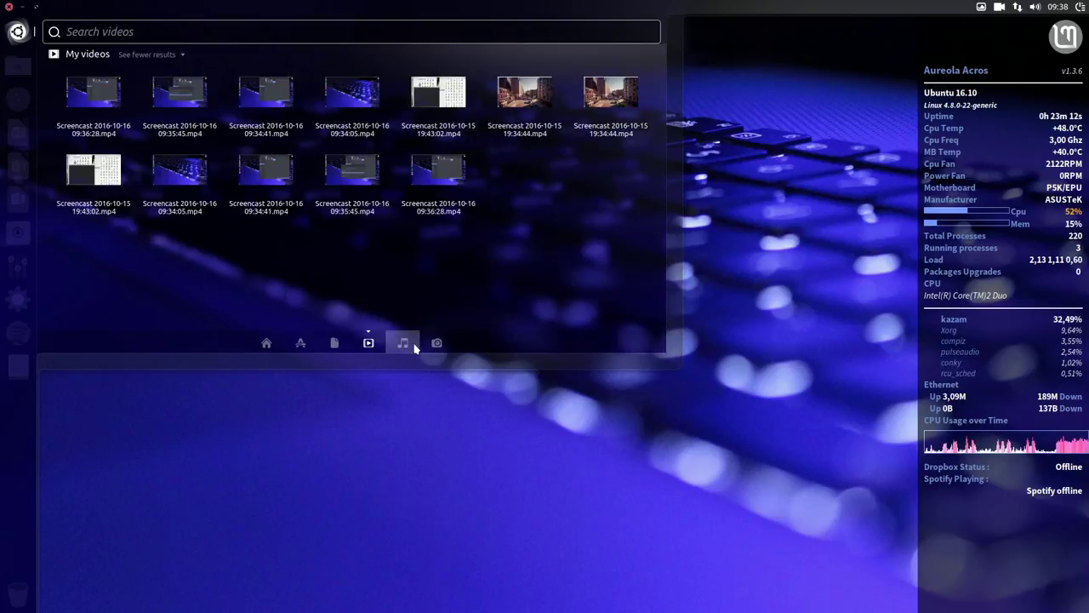
pyautogui.click(403, 343)
pyautogui.click(436, 343)
pyautogui.click(389, 440)
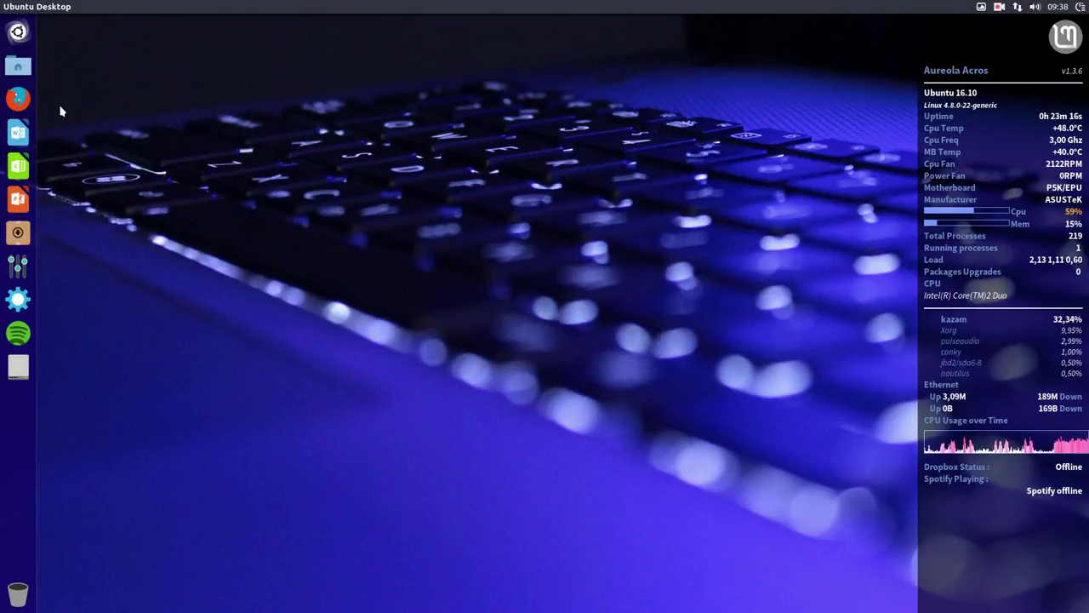
pyautogui.click(18, 269)
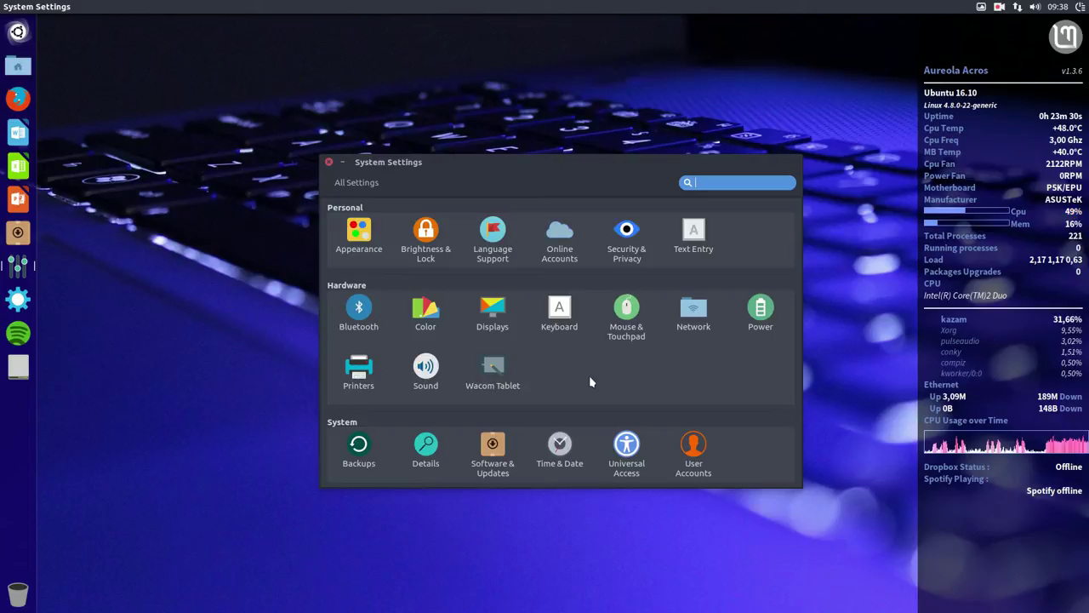
pyautogui.click(84, 267)
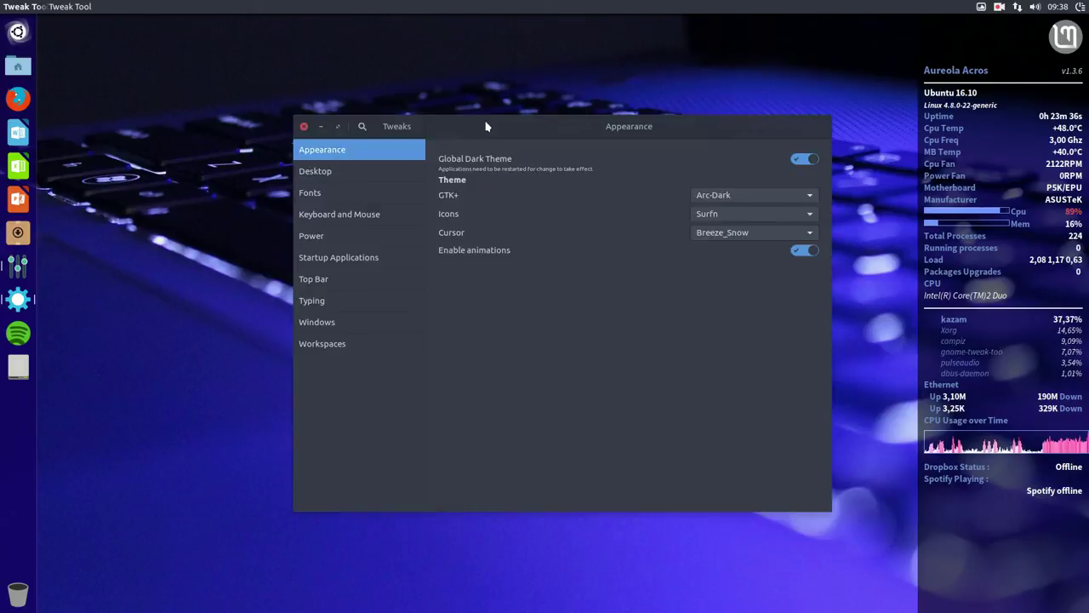
# Move Tweaks up-left, preview the Vertex-Dark GTK+ theme, then switch back to Arc-Dark
pyautogui.moveTo(486, 122); pyautogui.dragTo(366, 68)
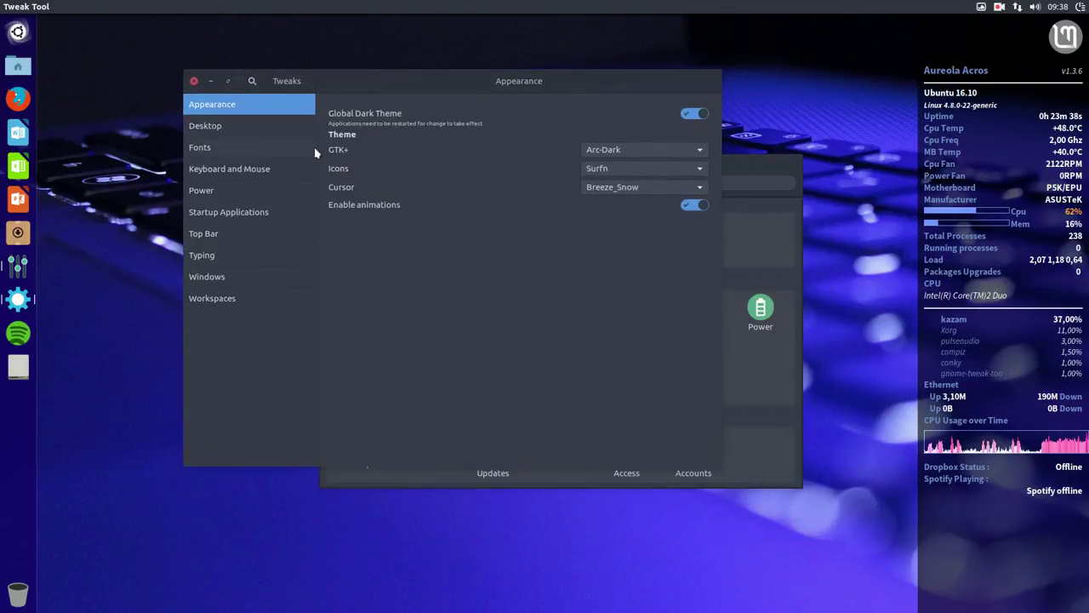
pyautogui.click(616, 152)
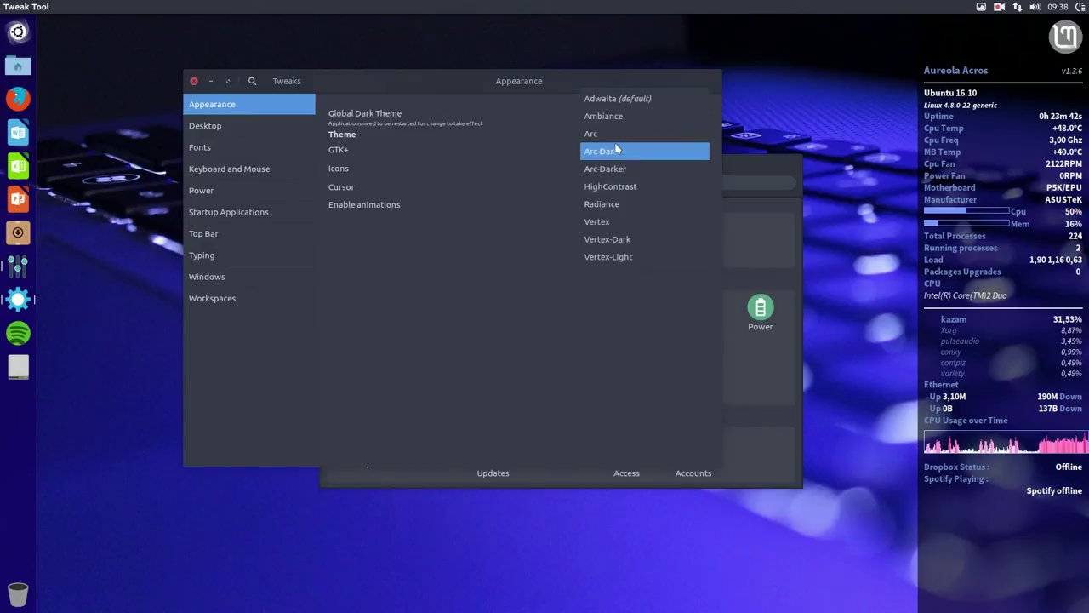
pyautogui.click(626, 239)
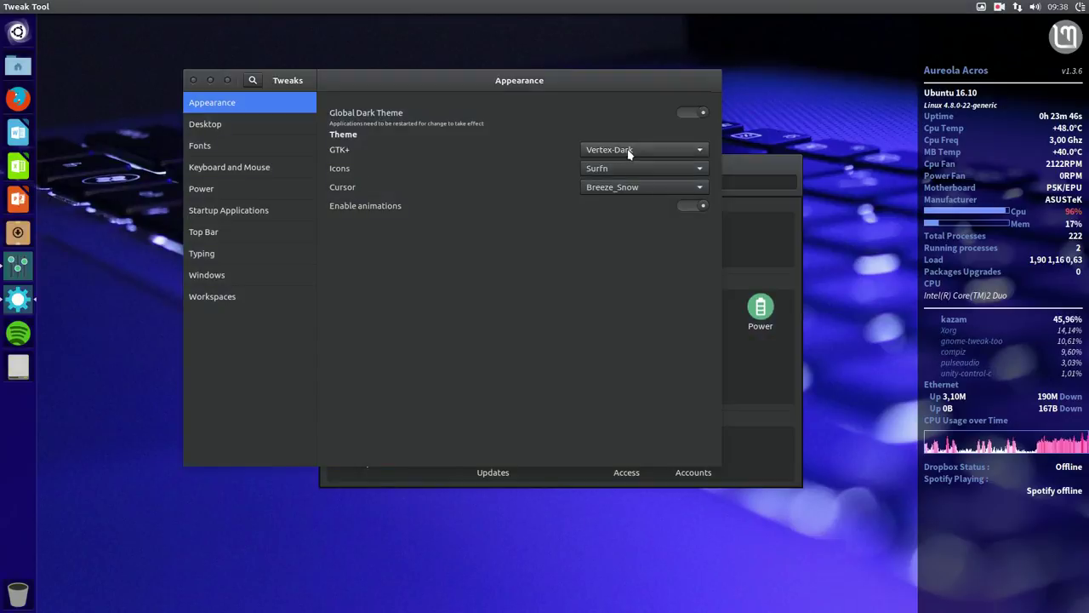
pyautogui.click(634, 149)
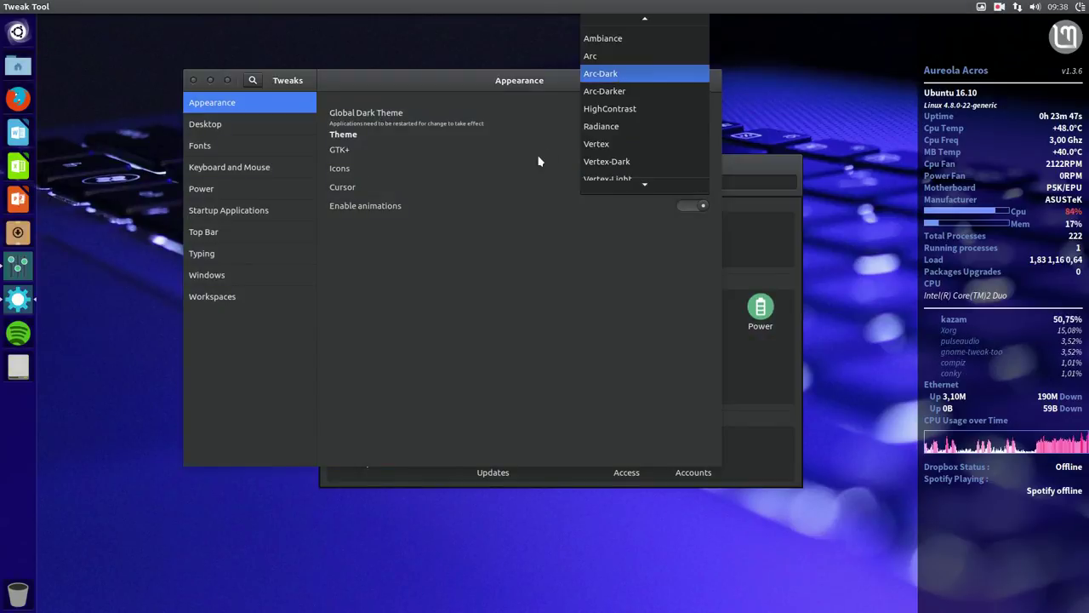
pyautogui.press('Return')
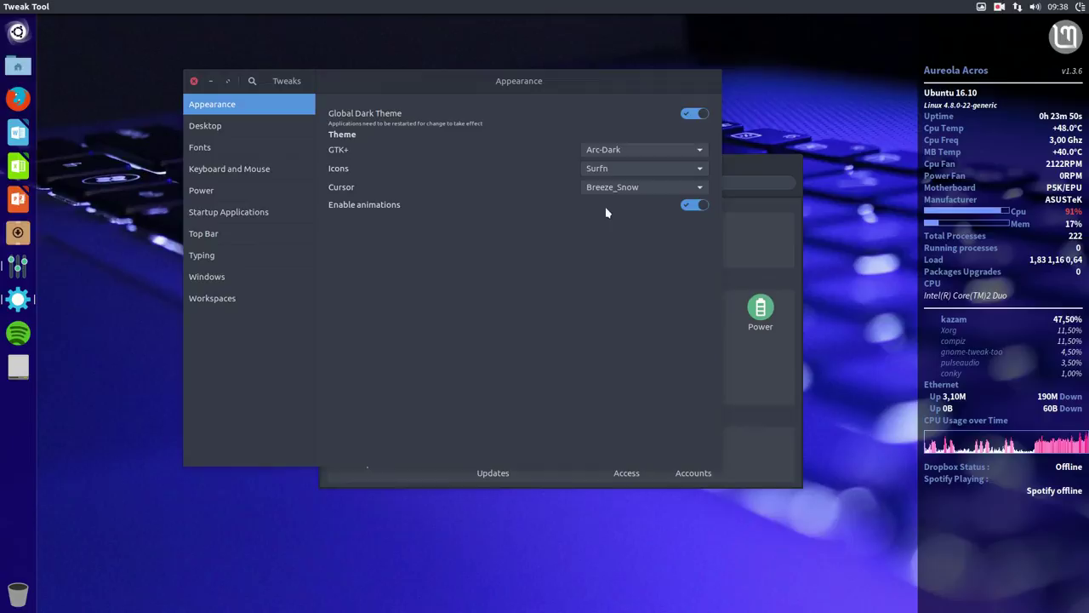
# Open the Home folder in Files at lower left, then set the icon theme to Surfn Arc
pyautogui.click(619, 167)
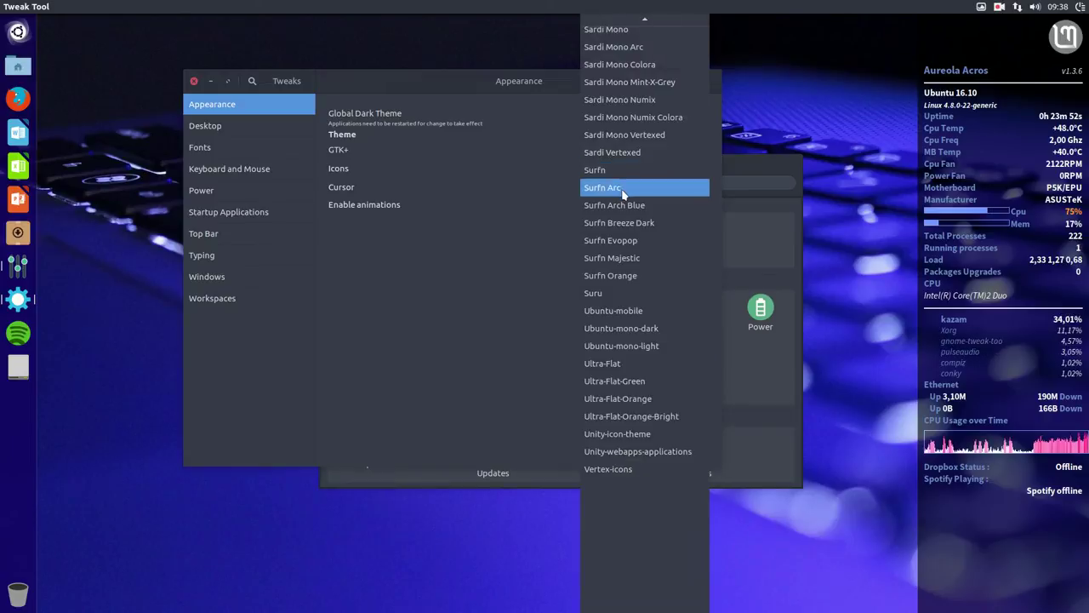
pyautogui.press('Return')
pyautogui.click(12, 78)
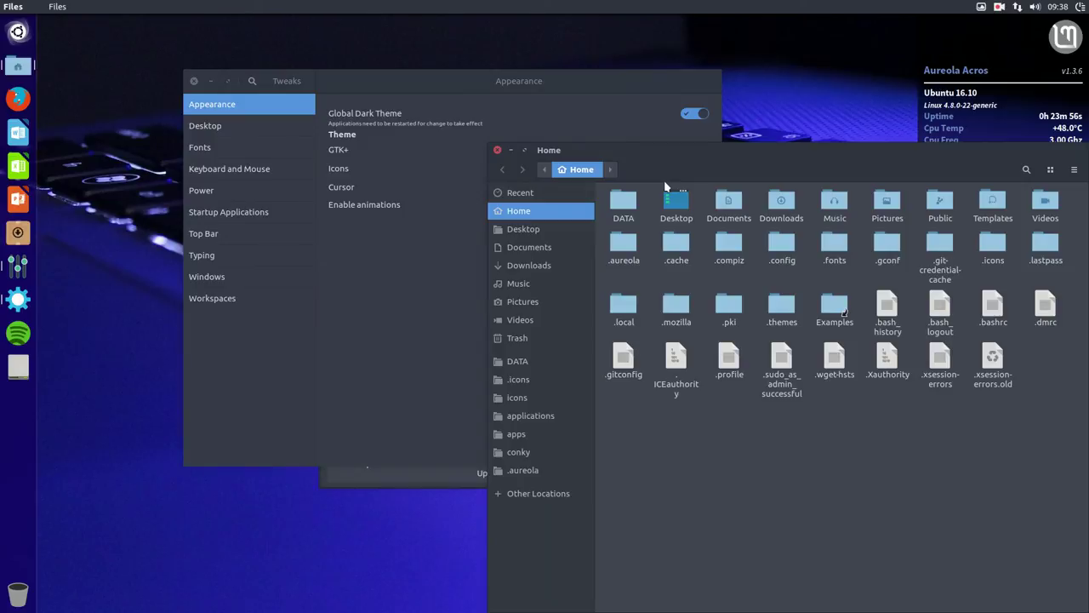
pyautogui.hotkey('ctrl', 'h')
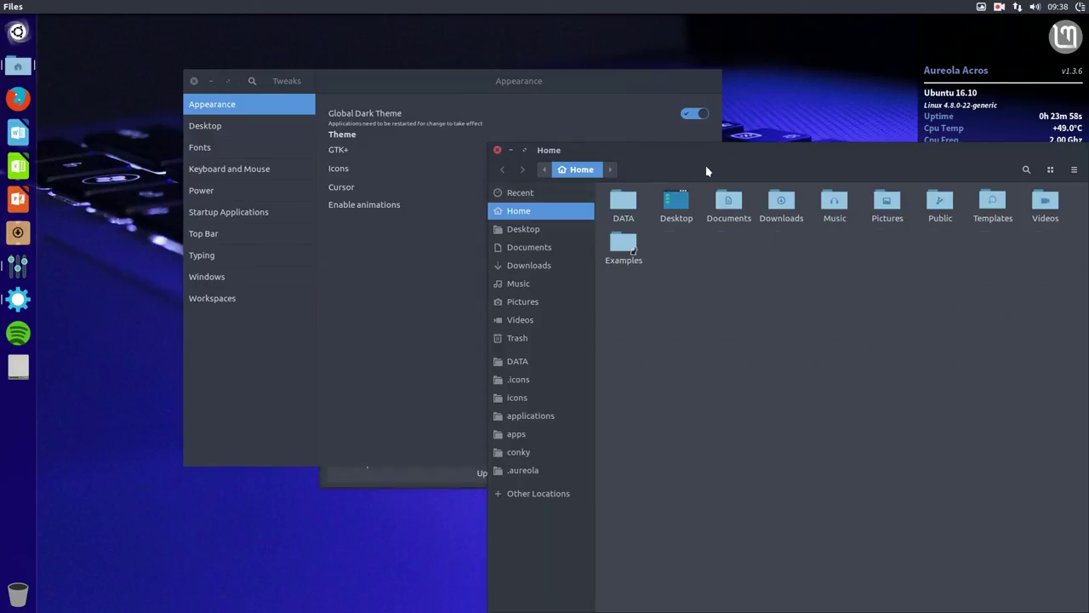
pyautogui.moveTo(719, 159); pyautogui.dragTo(408, 393)
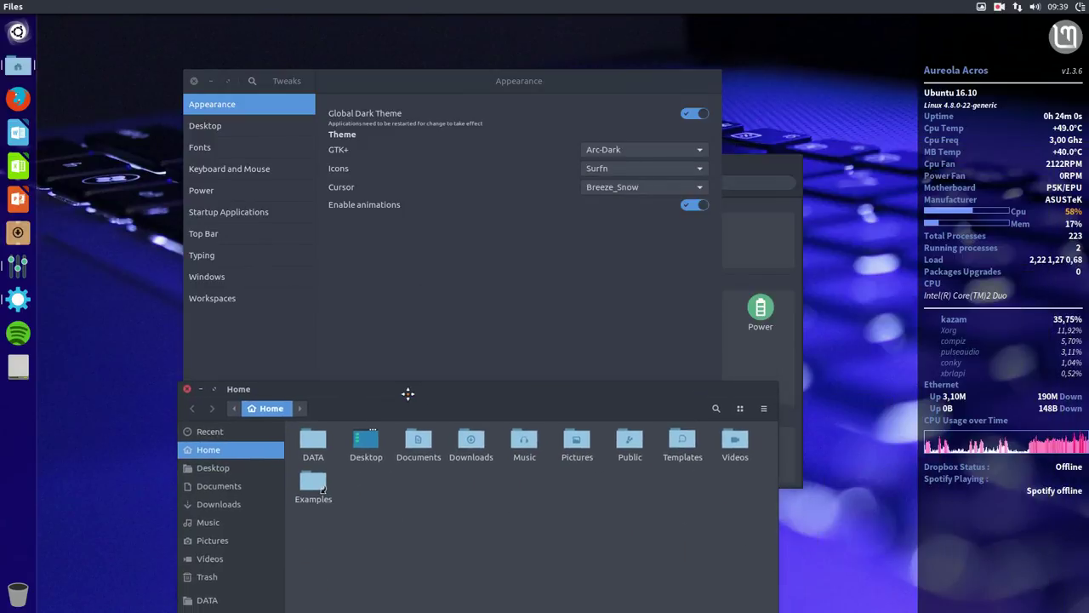
pyautogui.click(620, 169)
pyautogui.click(637, 189)
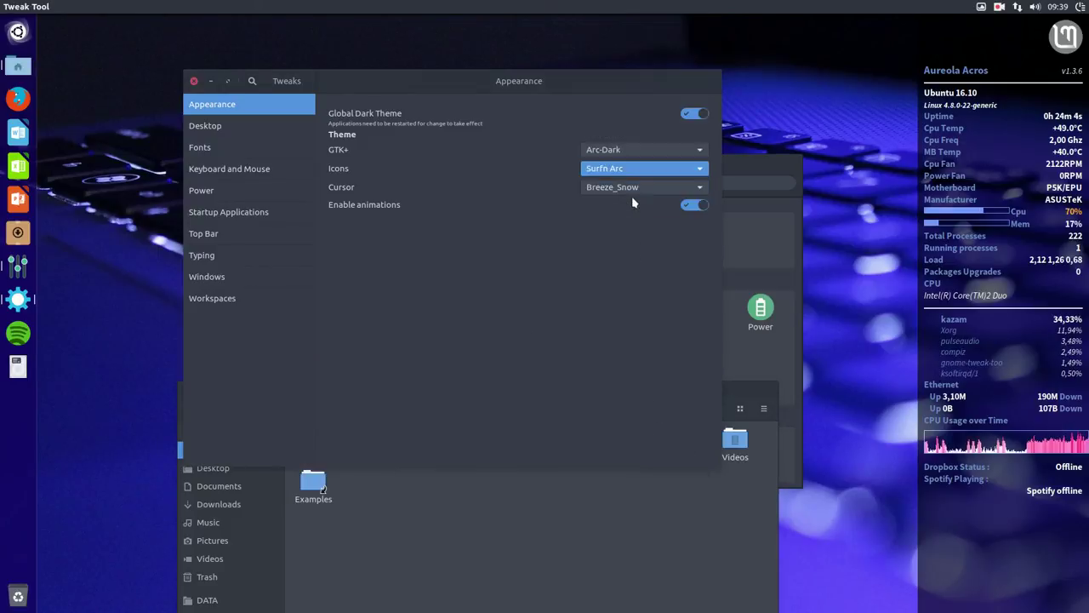
# Place Tweaks at the top left with Files below it, and close System Settings
pyautogui.click(387, 528)
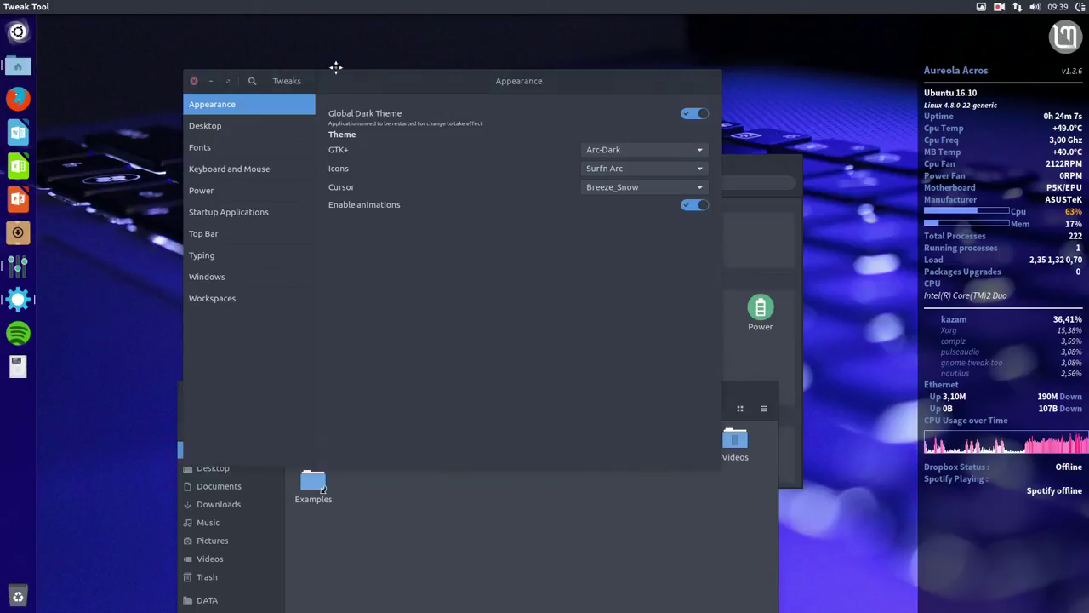
pyautogui.moveTo(335, 70); pyautogui.dragTo(220, 26)
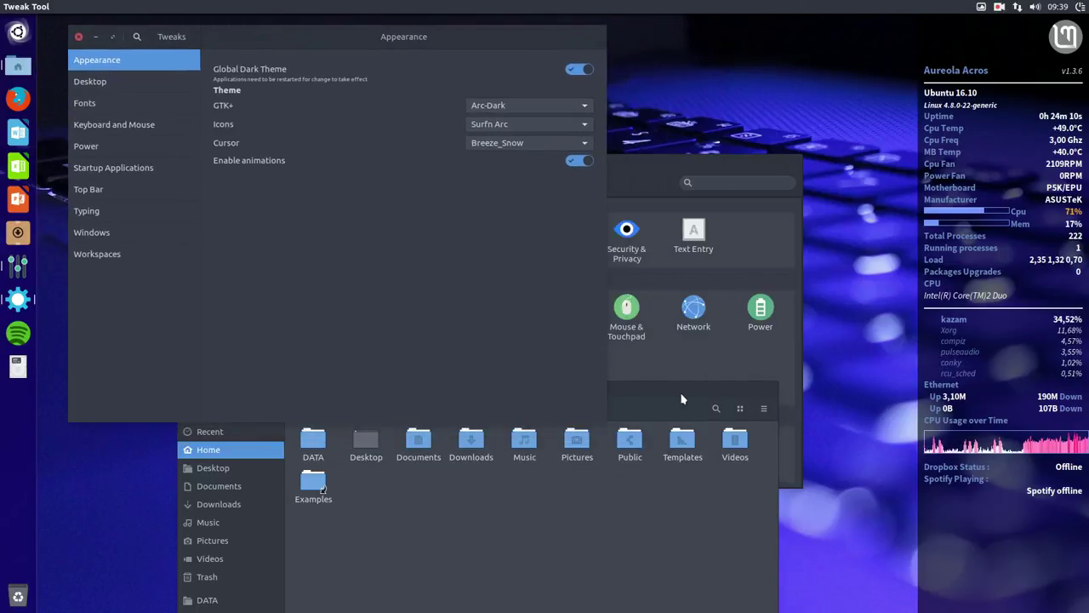
pyautogui.click(655, 395)
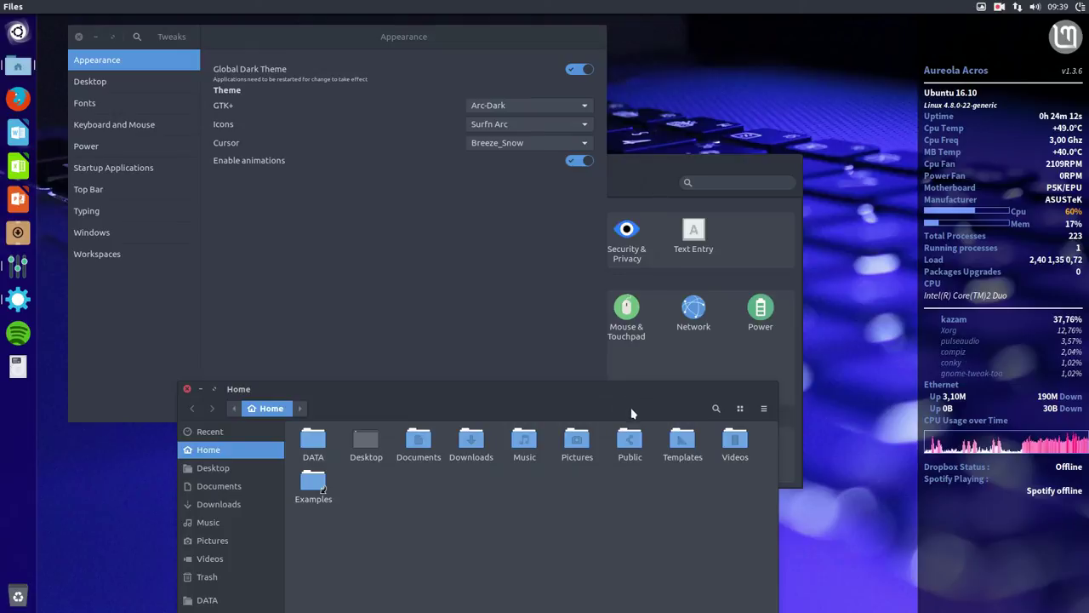
pyautogui.moveTo(528, 384); pyautogui.dragTo(566, 179)
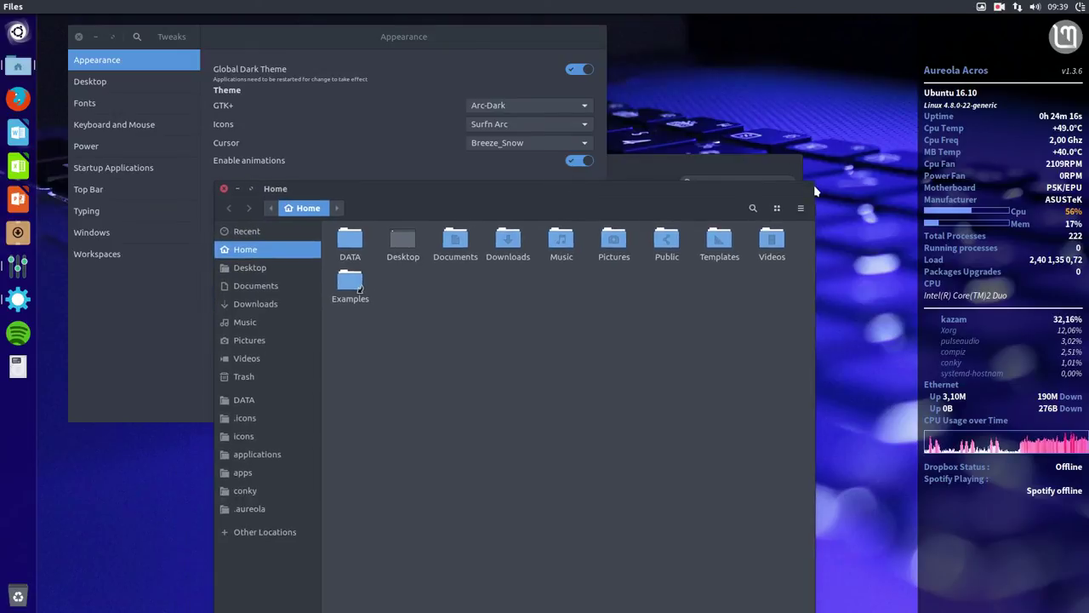
pyautogui.moveTo(632, 211); pyautogui.dragTo(631, 482)
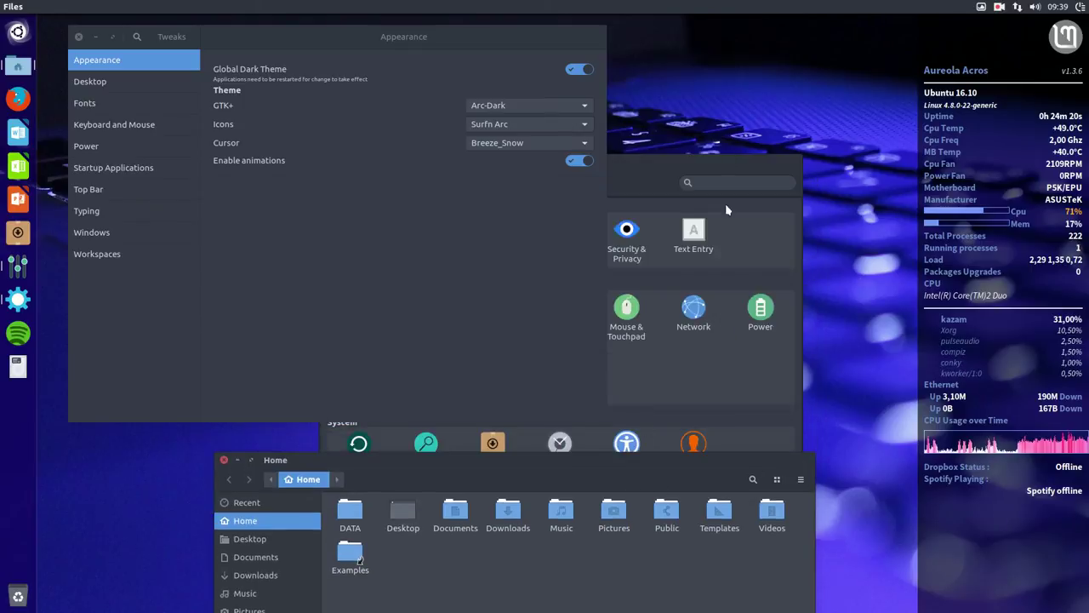
pyautogui.click(628, 168)
pyautogui.click(331, 165)
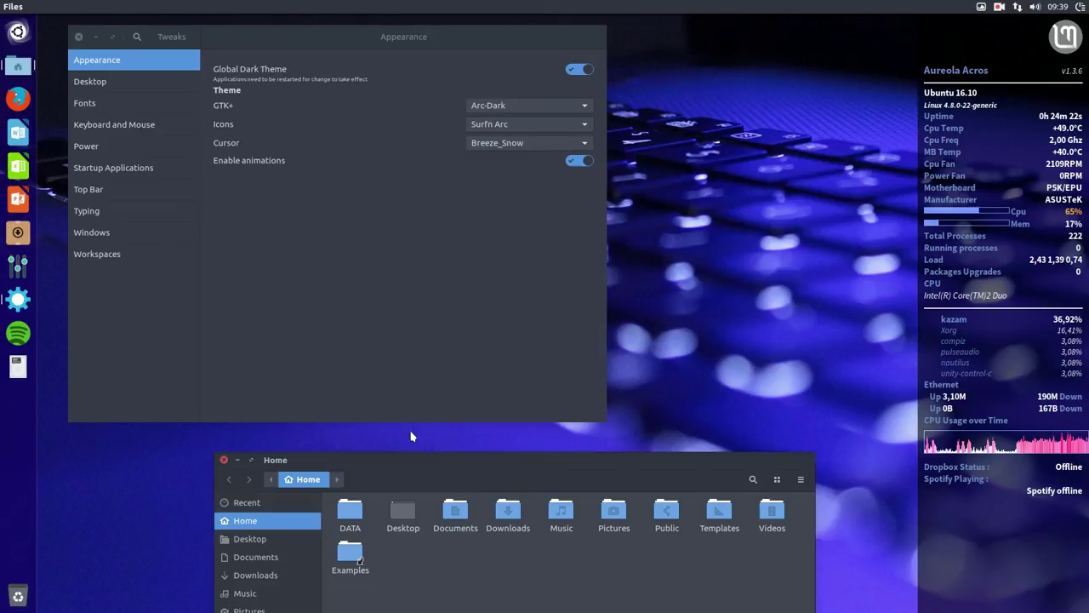
pyautogui.moveTo(423, 470); pyautogui.dragTo(426, 420)
# Preview the Surfn Arch Blue, Surfn Breeze Dark and Surfn Evopop icon themes
pyautogui.click(508, 124)
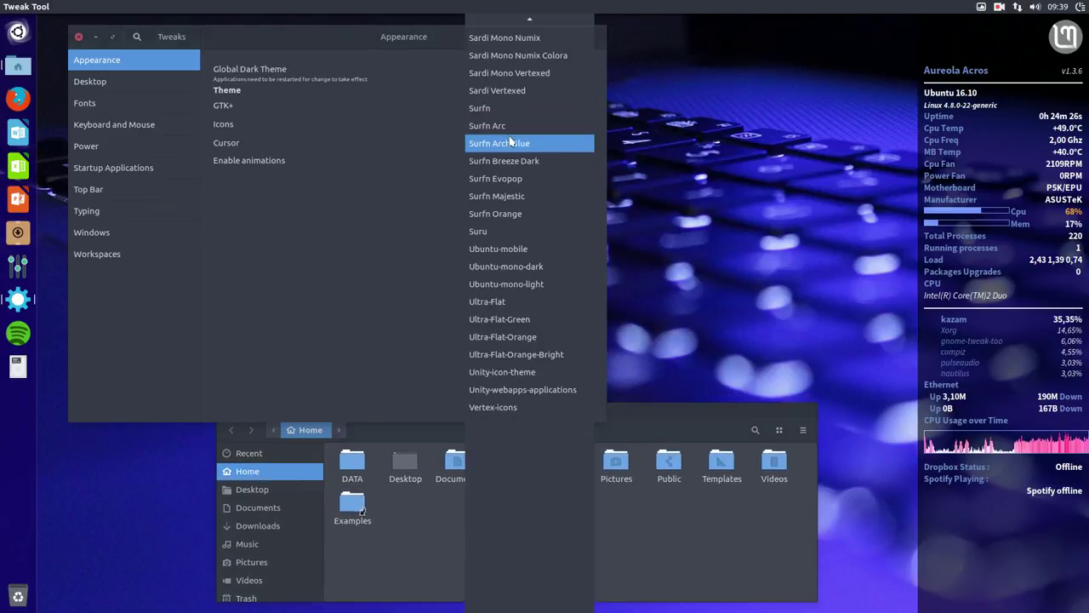
pyautogui.click(517, 143)
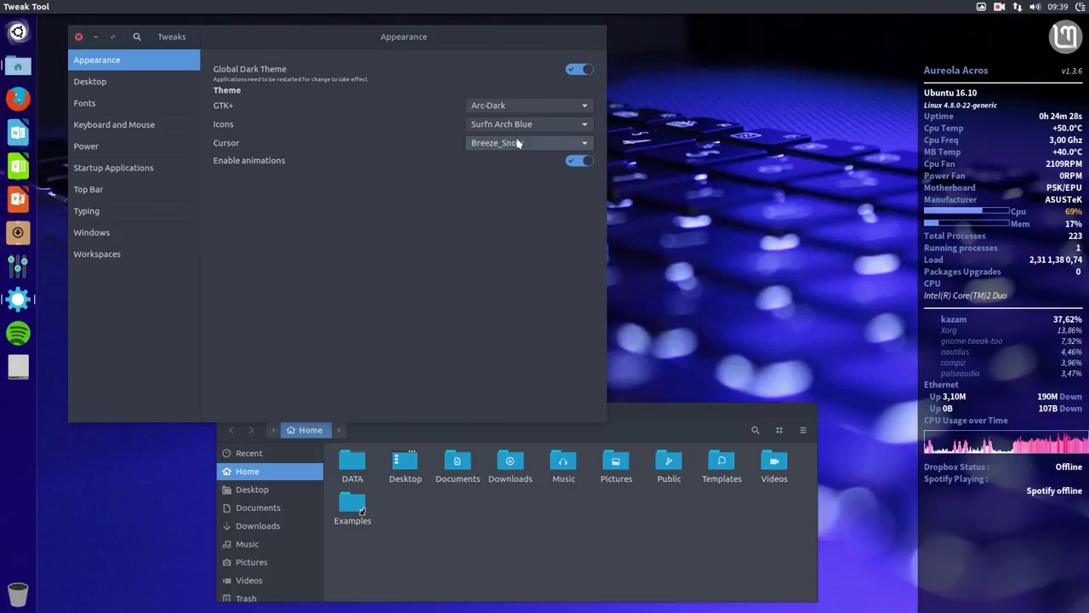
pyautogui.click(541, 123)
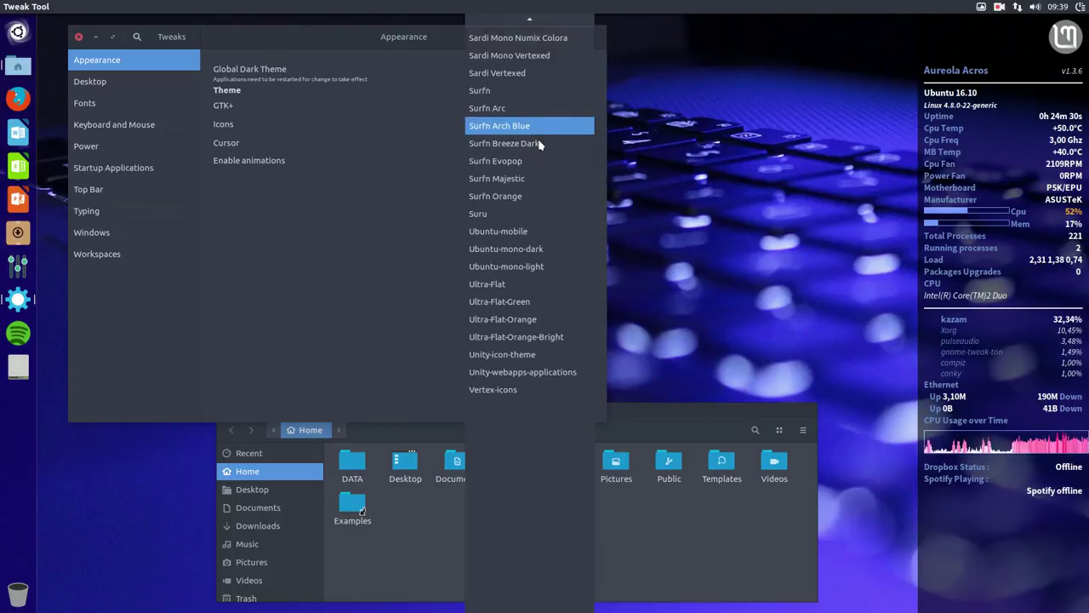
pyautogui.click(538, 145)
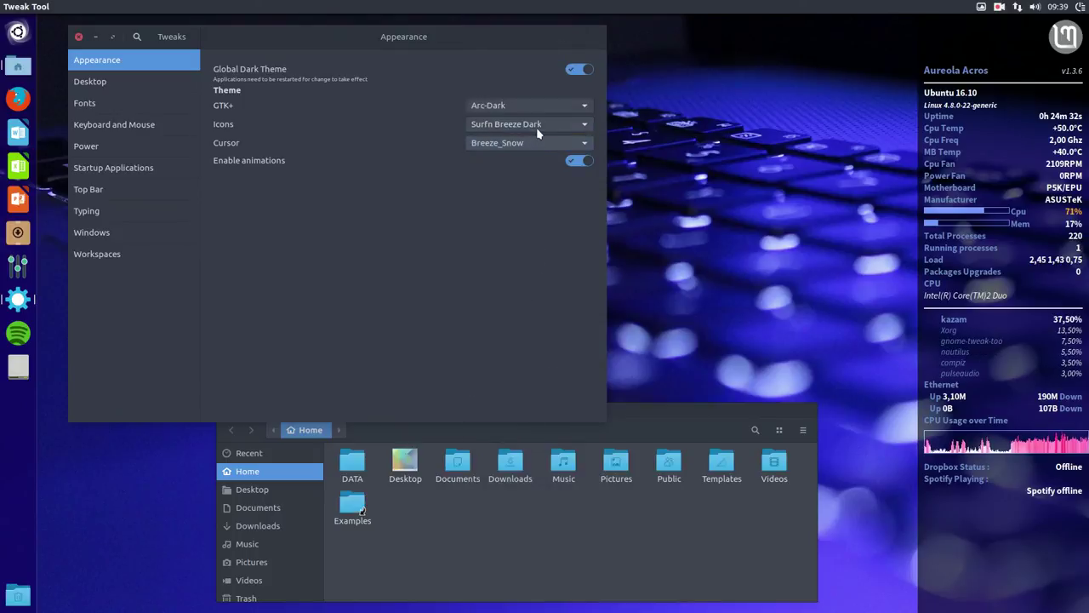
pyautogui.click(544, 125)
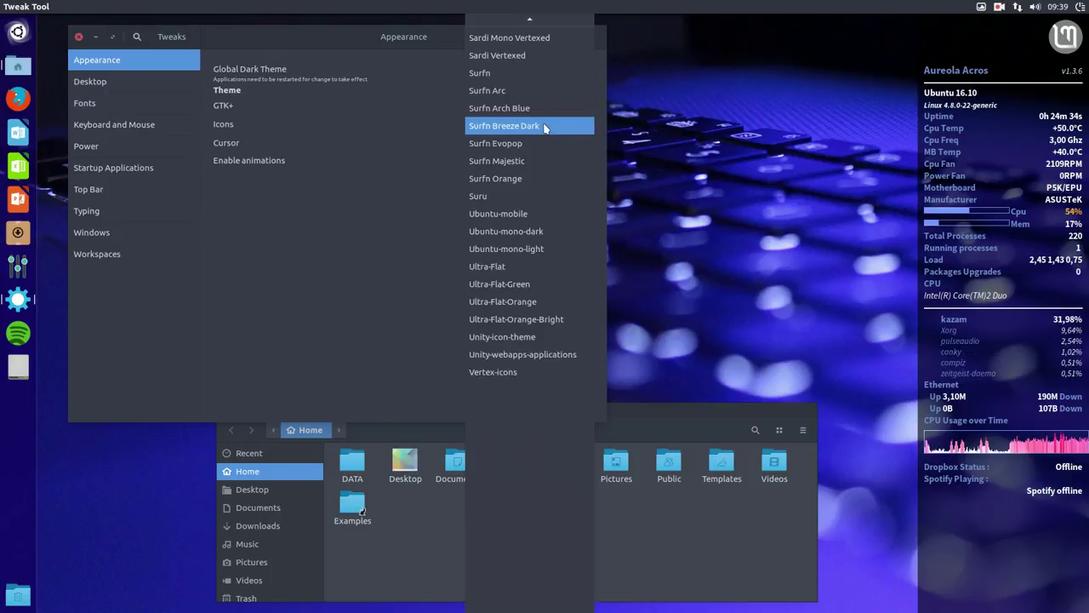
pyautogui.click(542, 144)
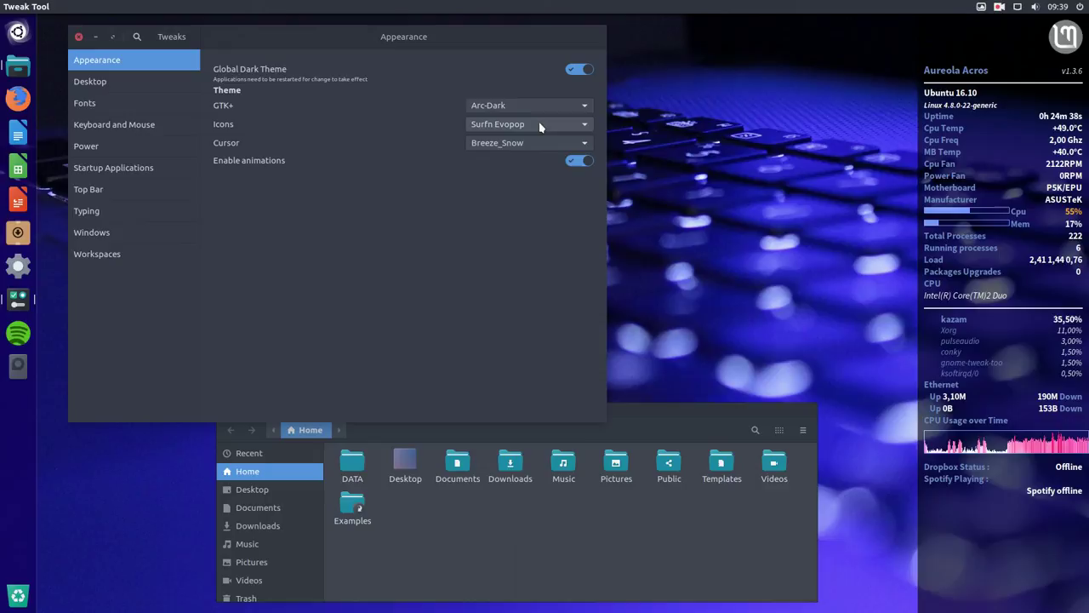
# Try Surfn Majestic and Surfn Orange, then settle on Surfn Evopop icons
pyautogui.click(539, 127)
pyautogui.click(542, 143)
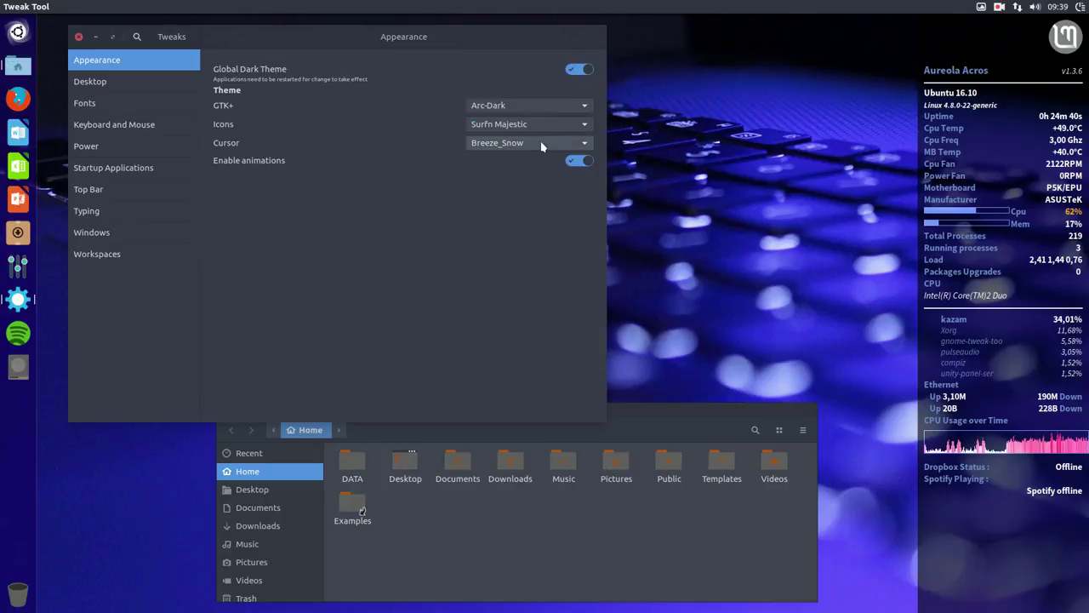
pyautogui.click(547, 128)
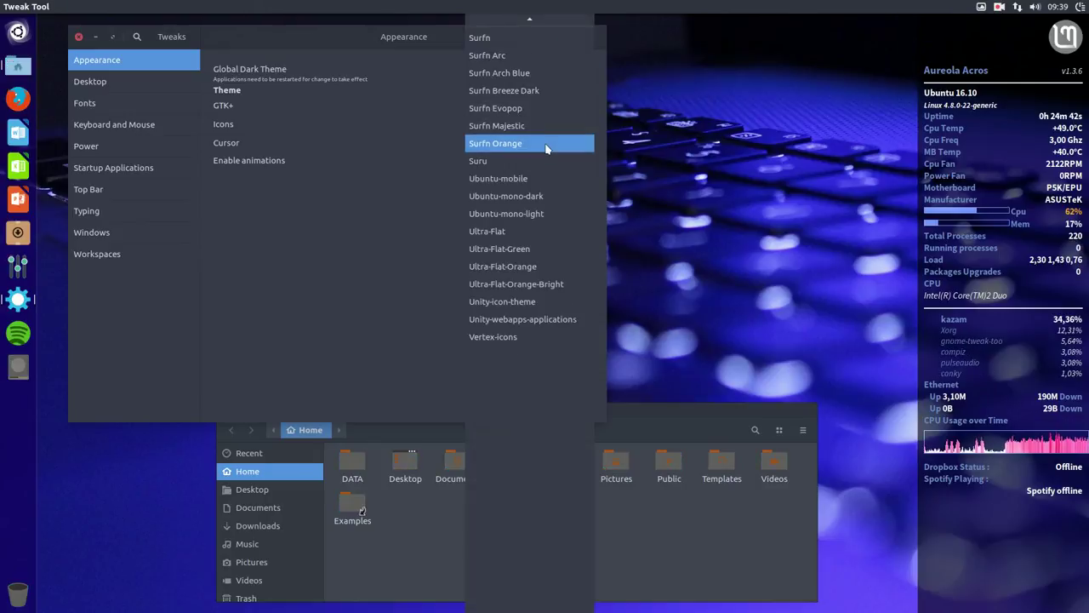
pyautogui.click(549, 143)
pyautogui.click(540, 128)
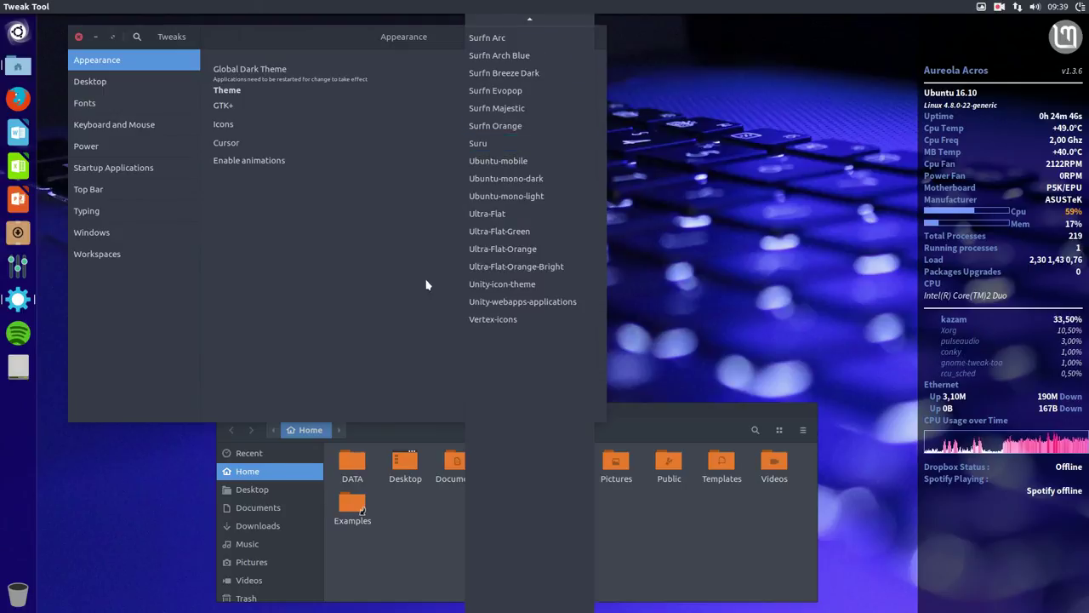
pyautogui.click(431, 336)
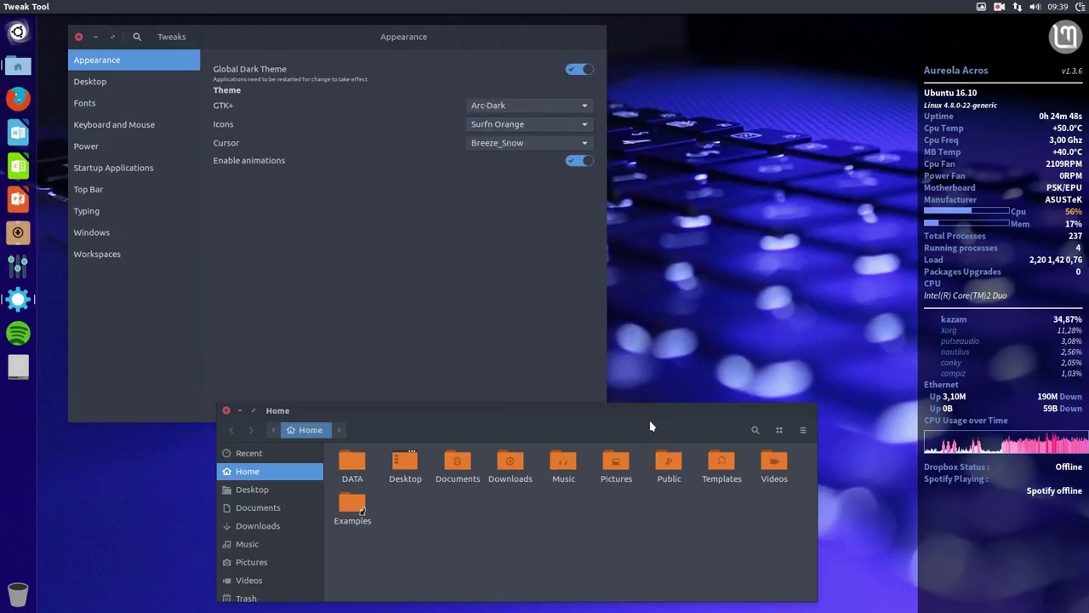
pyautogui.click(513, 125)
pyautogui.scroll(2, 513, 128)
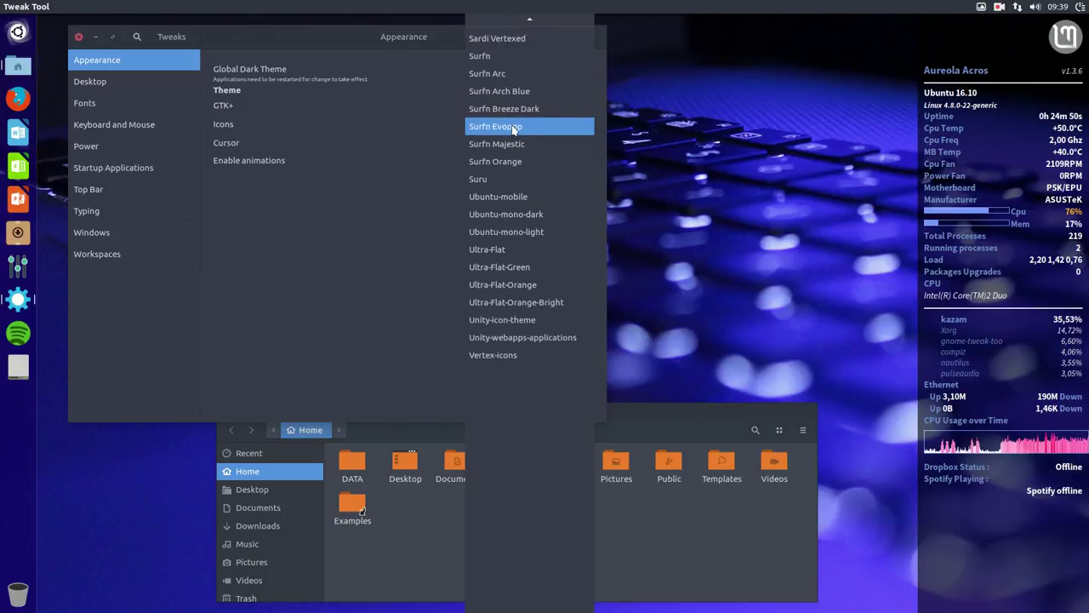
pyautogui.click(513, 132)
pyautogui.click(495, 533)
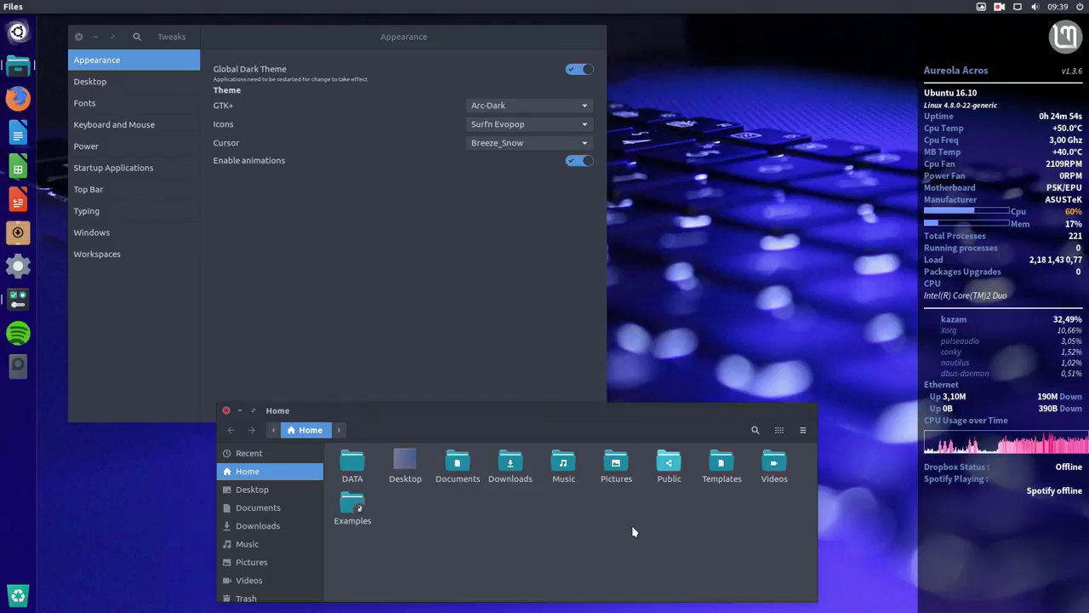
# Close Tweaks, move the Files window to the top and narrow it, then launch Firefox
pyautogui.click(78, 36)
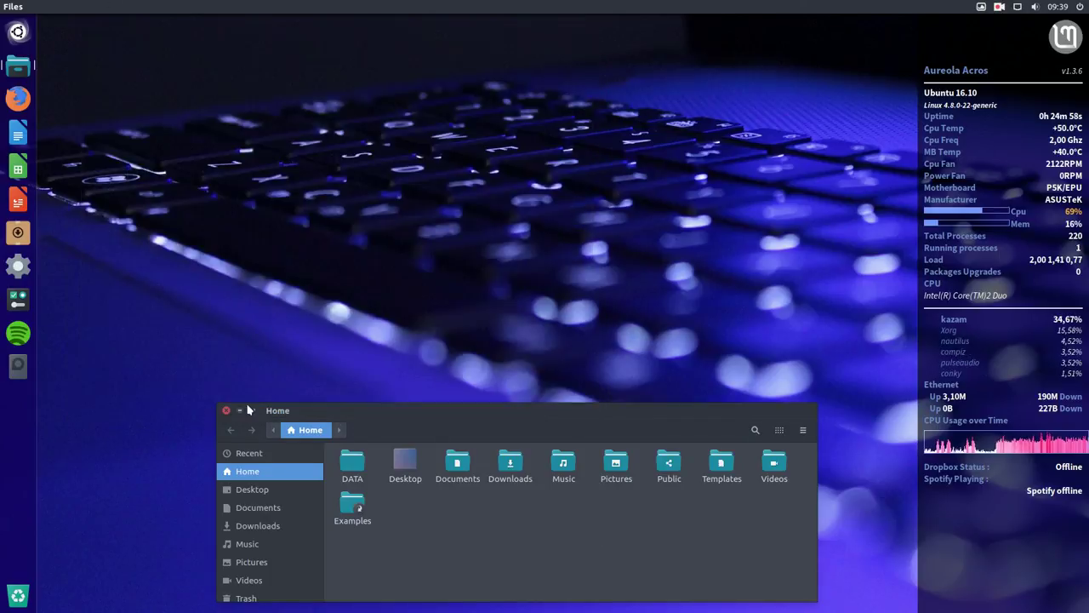
pyautogui.moveTo(362, 414); pyautogui.dragTo(301, 74)
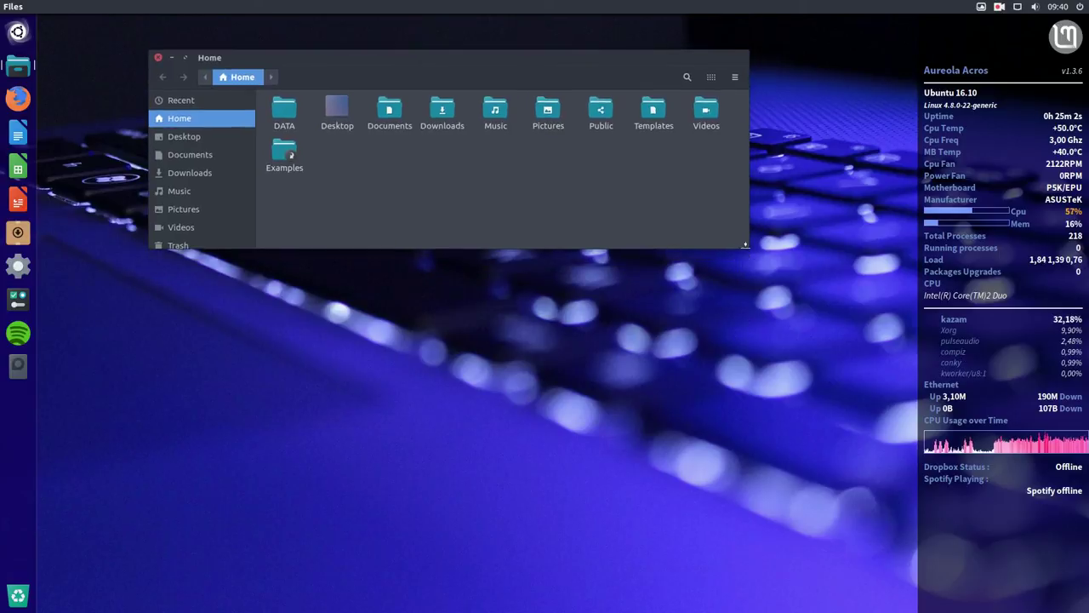
pyautogui.moveTo(746, 247); pyautogui.dragTo(737, 247)
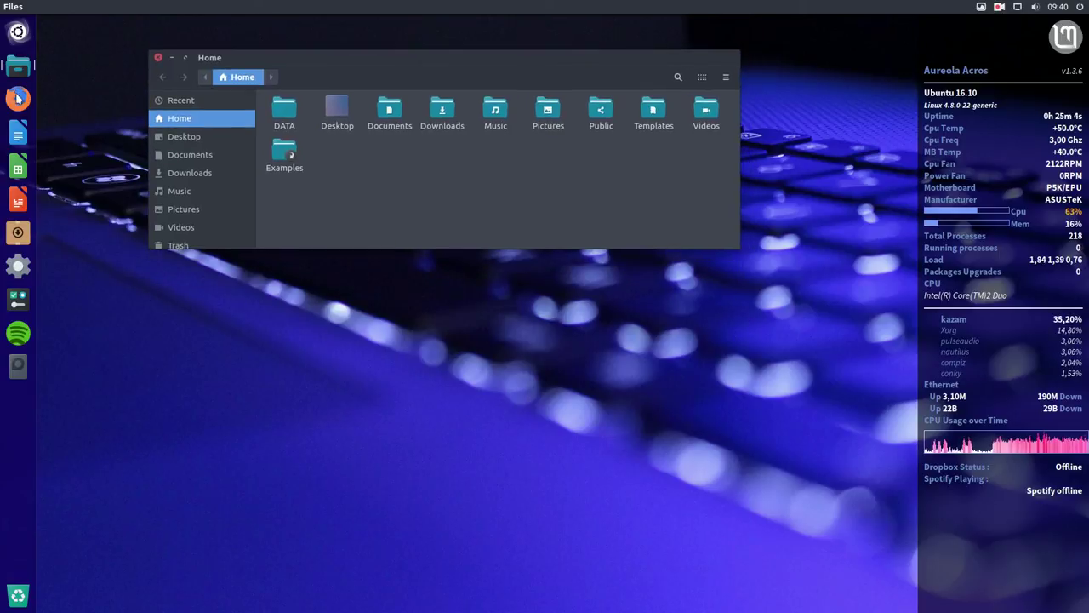
pyautogui.click(18, 99)
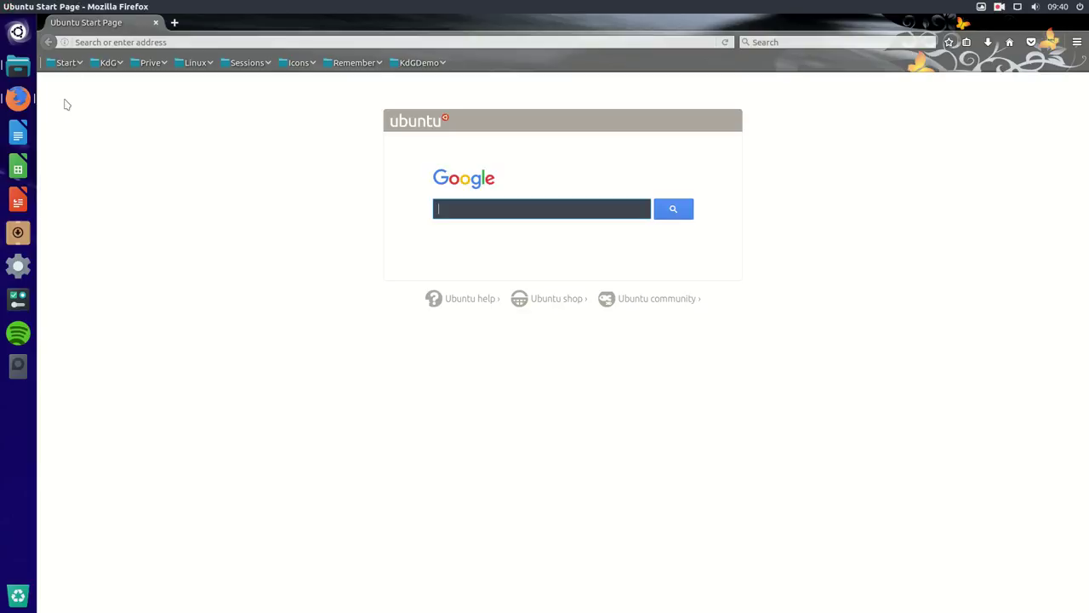
# Search Google for 'github', the theme author's name and 'surfn'
pyautogui.click(72, 64)
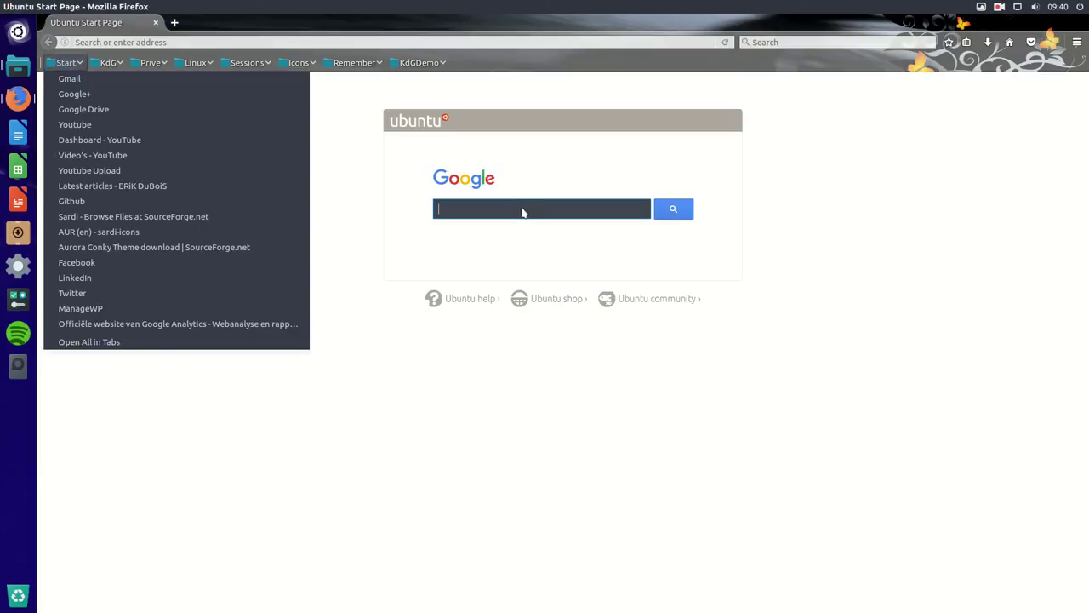
pyautogui.click(473, 218)
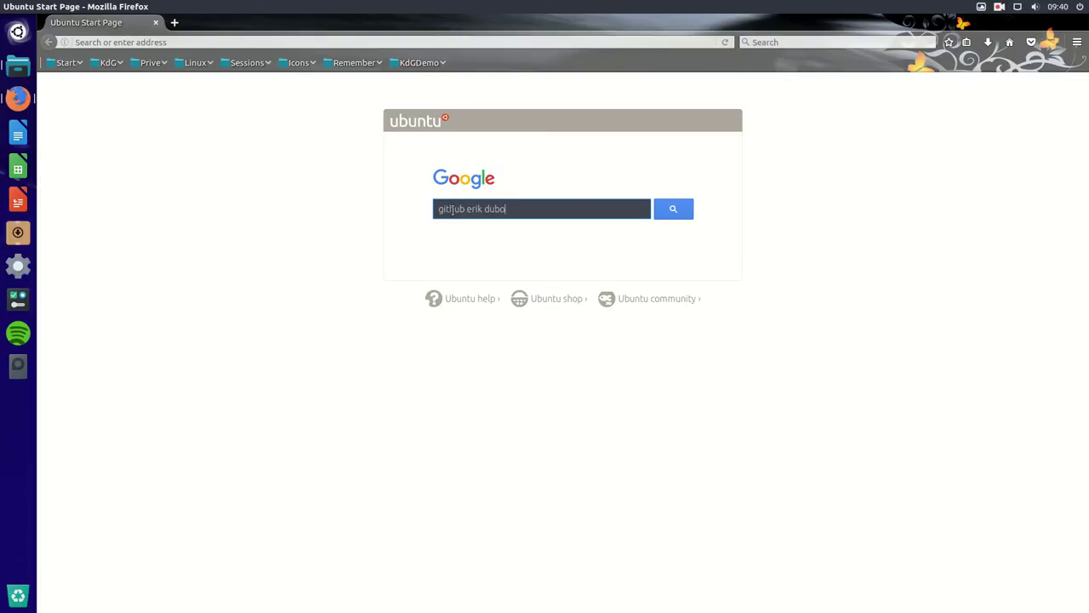
pyautogui.write('github erik dubois surfn')
pyautogui.press('Return')
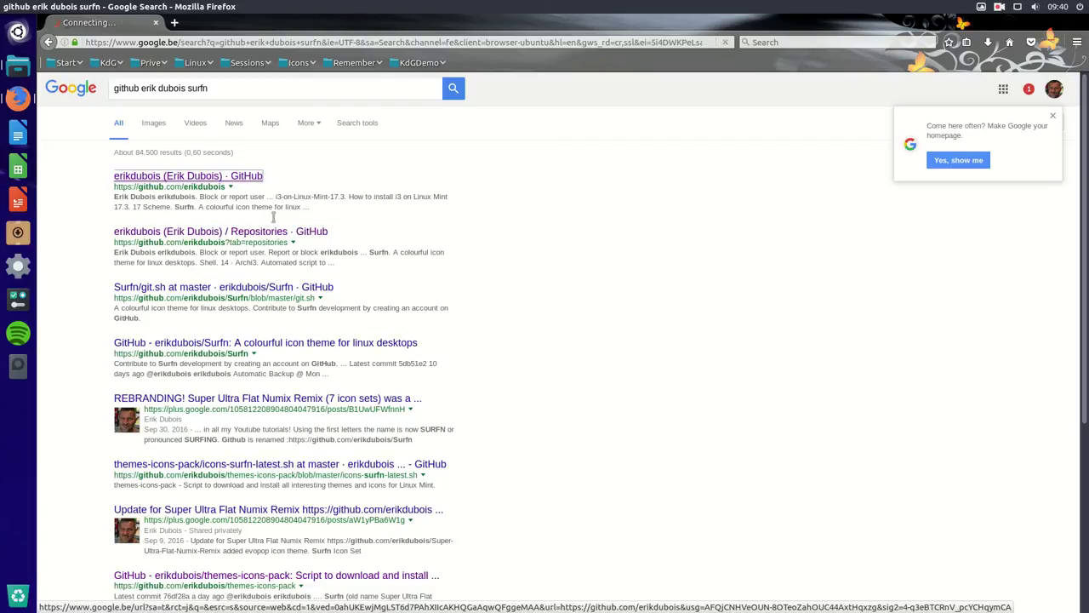
# Open the author's GitHub repositories, filter by 'surf', open Surfn and highlight the README version line
pyautogui.click(206, 179)
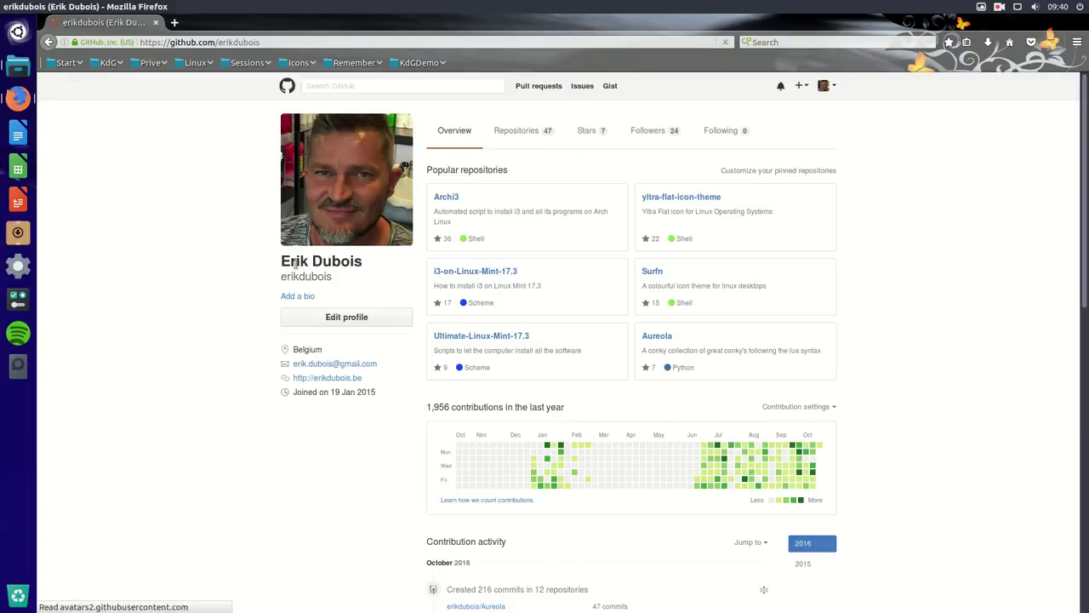
pyautogui.click(528, 131)
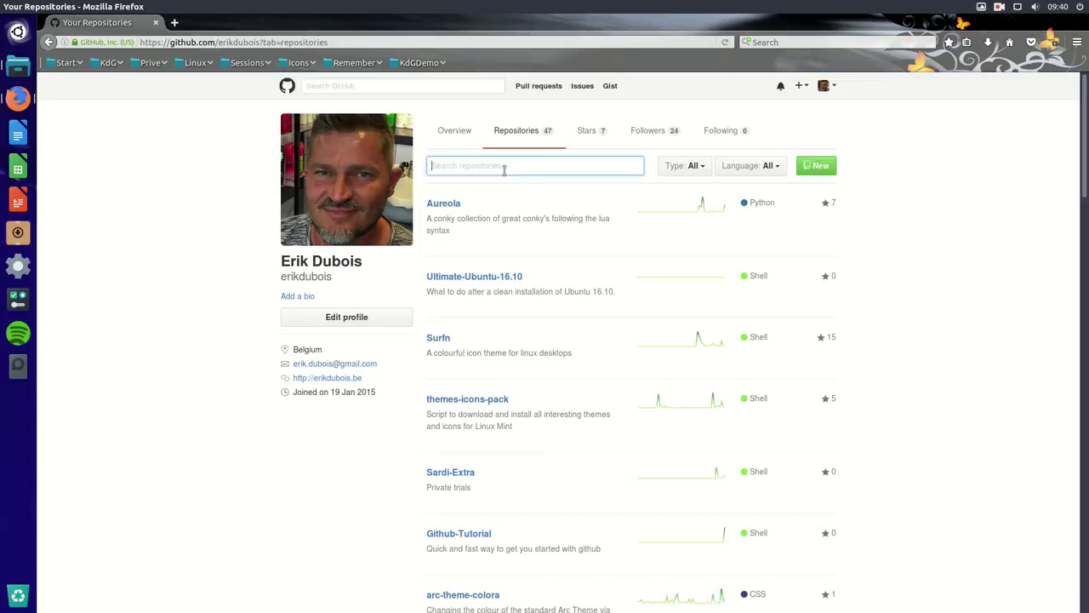
pyautogui.write('surfn')
pyautogui.press('Return')
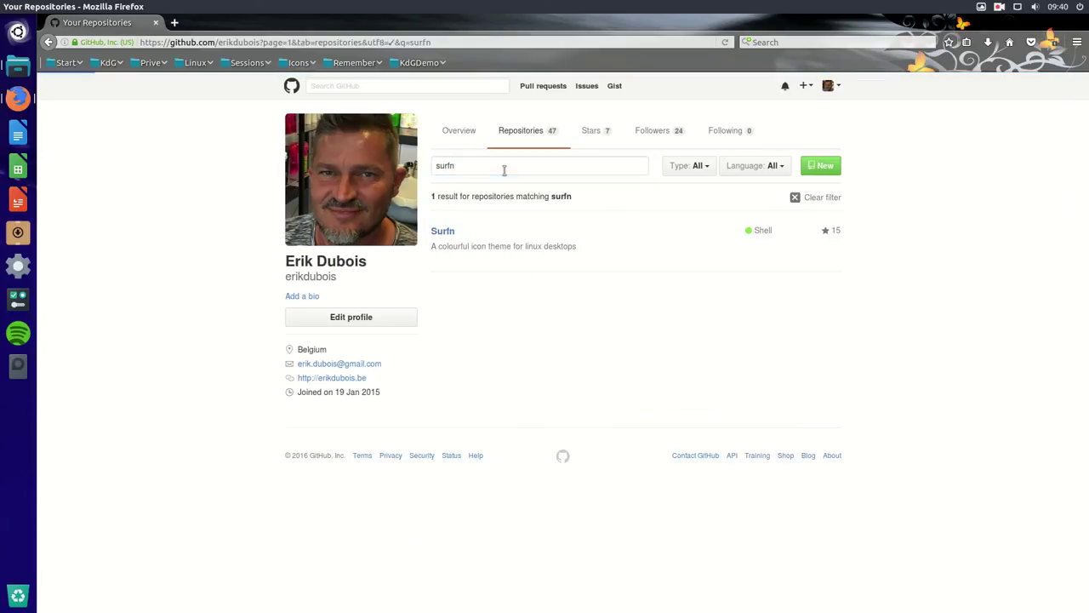
pyautogui.click(442, 232)
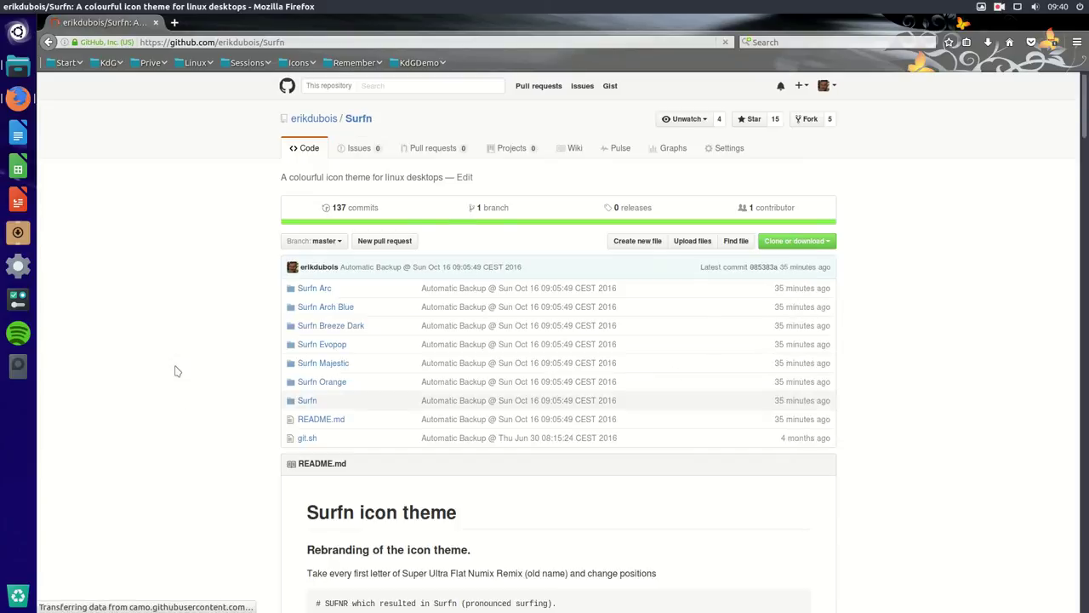
pyautogui.scroll(-6, 176, 372)
pyautogui.scroll(1, 176, 372)
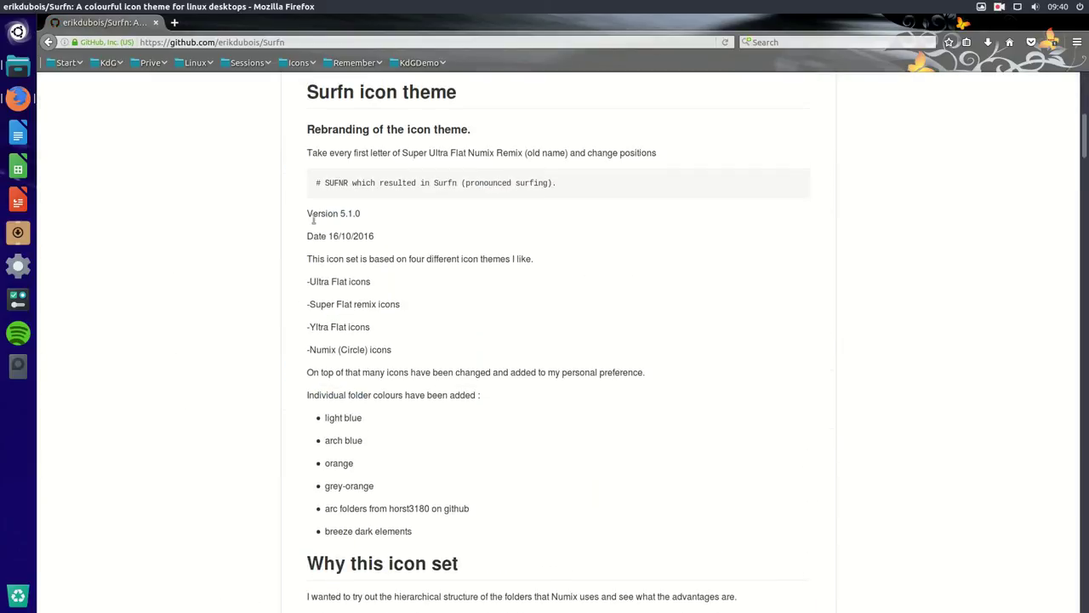
pyautogui.moveTo(308, 214); pyautogui.dragTo(305, 241)
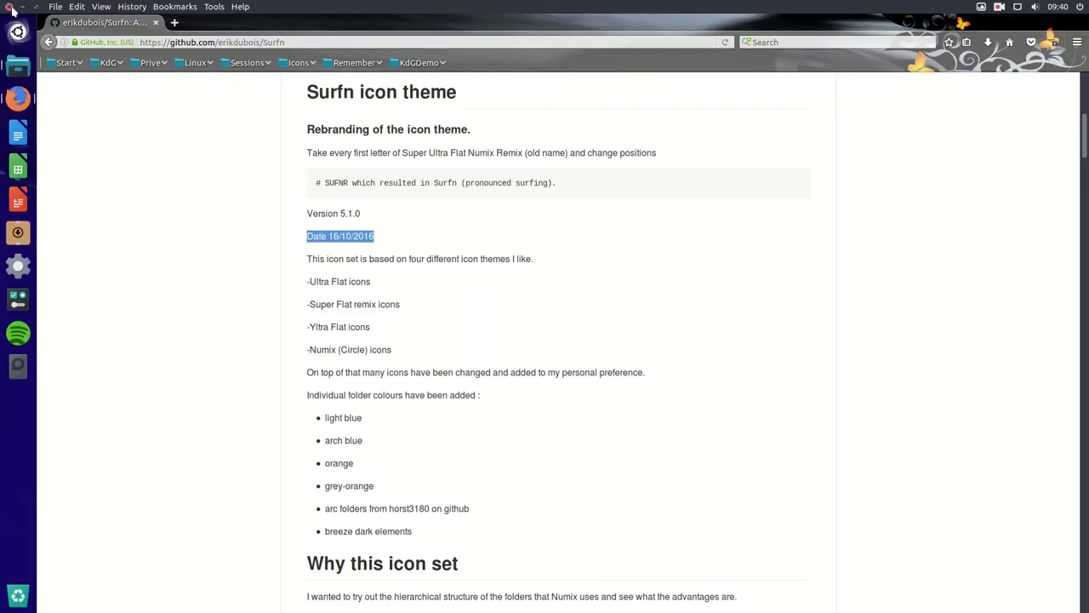
# Minimize Firefox to reveal the Files window on Home over the wallpaper
pyautogui.click(21, 6)
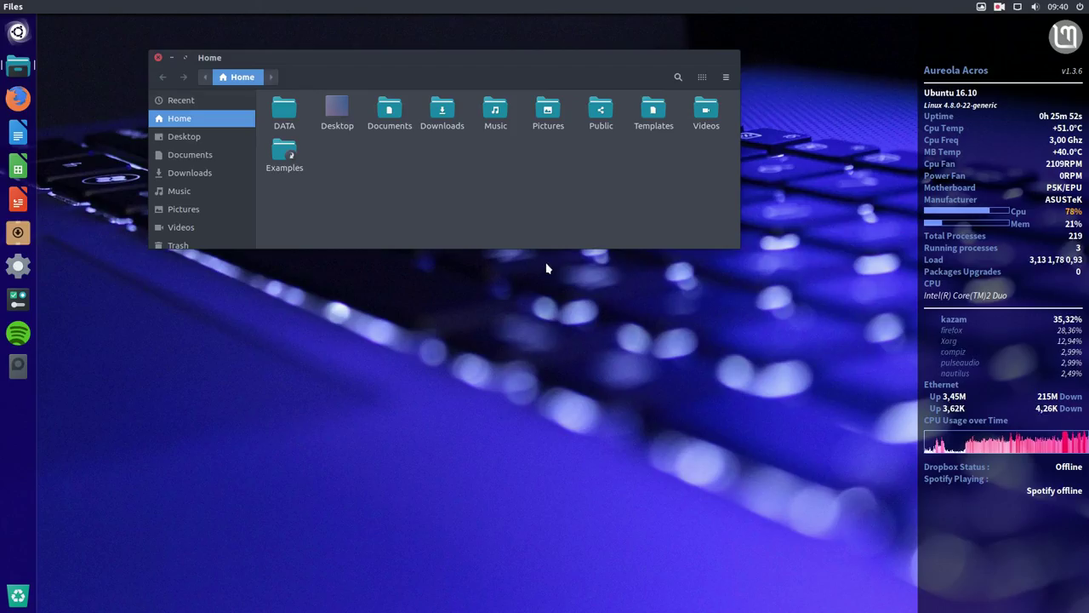